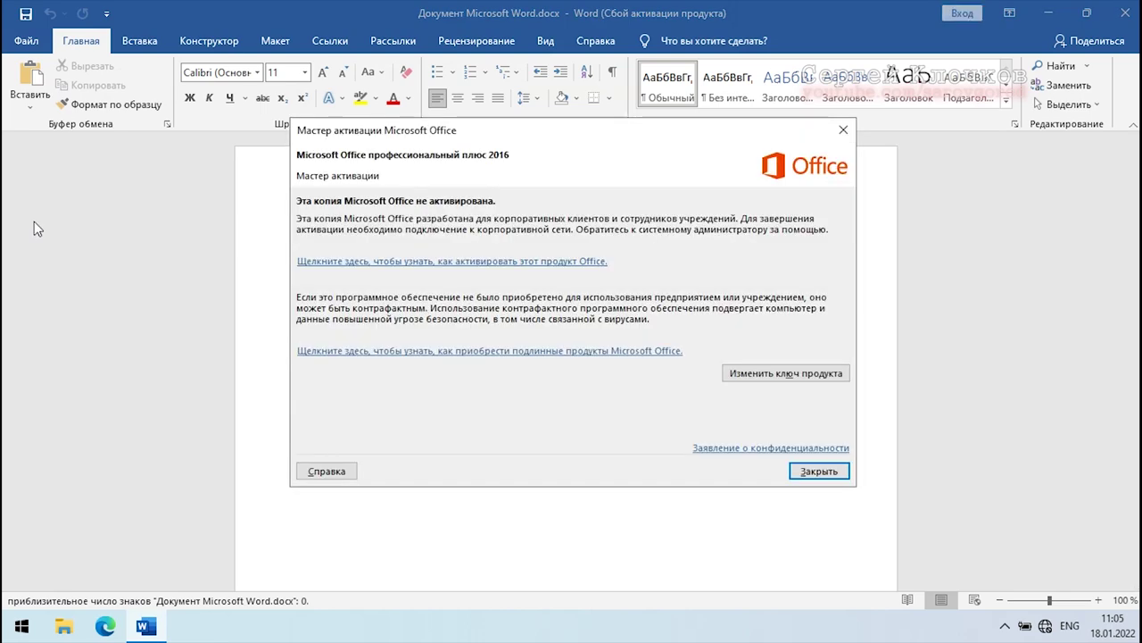
Dismiss the Office activation wizard and the privacy notice, and close the empty Word document and Word itself.
click(844, 132)
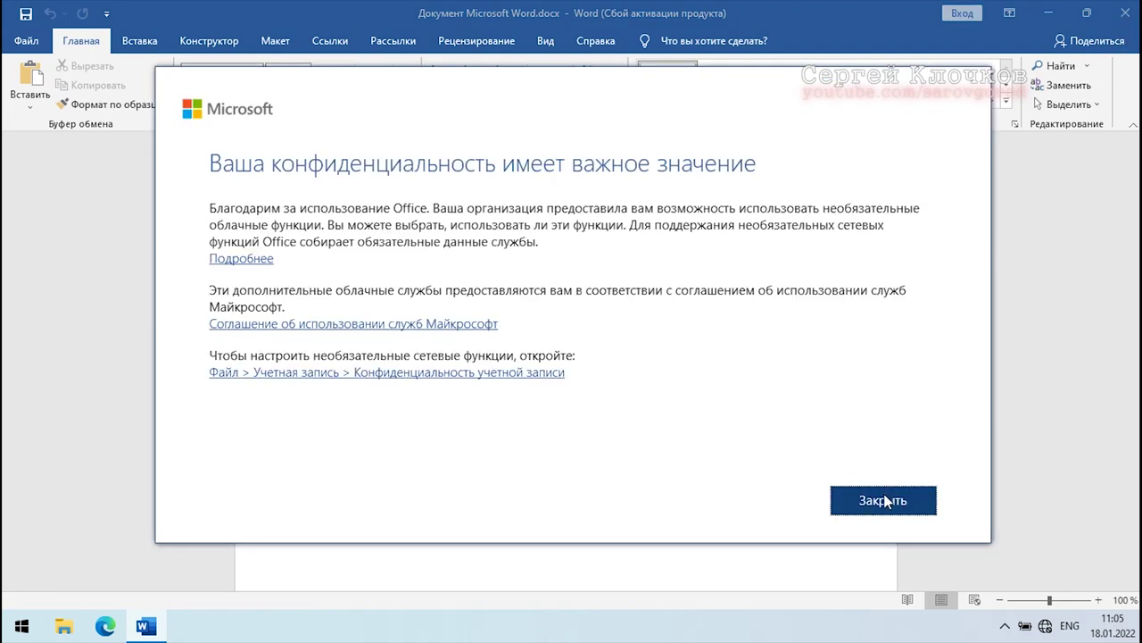
click(884, 500)
click(1125, 15)
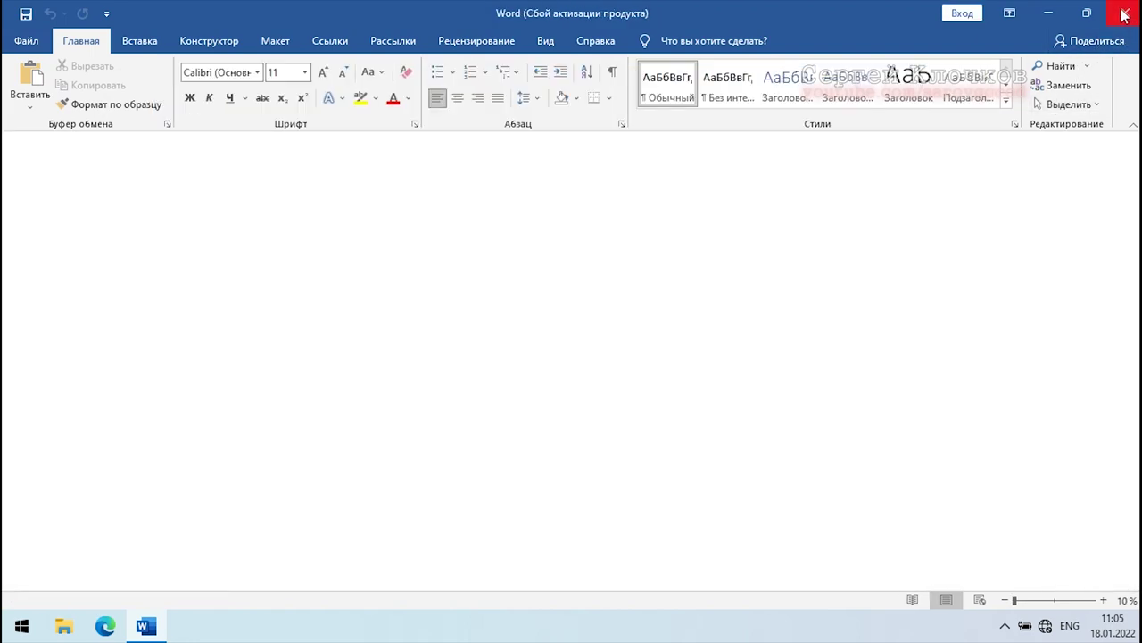
click(1125, 16)
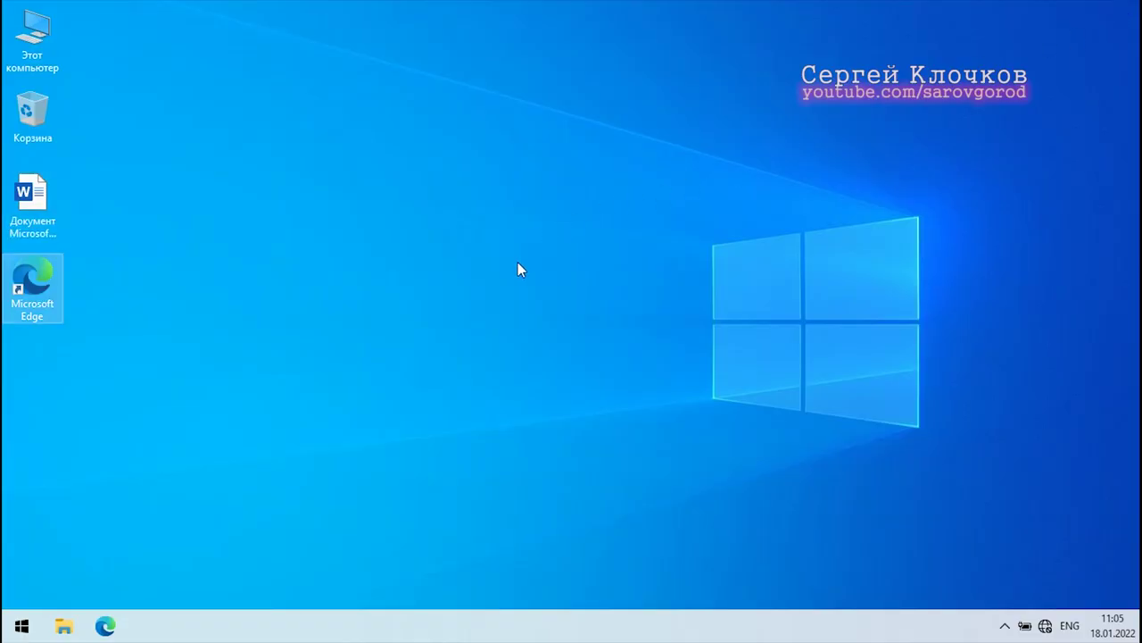
Open the Apps and Features (Приложения и возможности) page of Windows Settings.
right_click(523, 624)
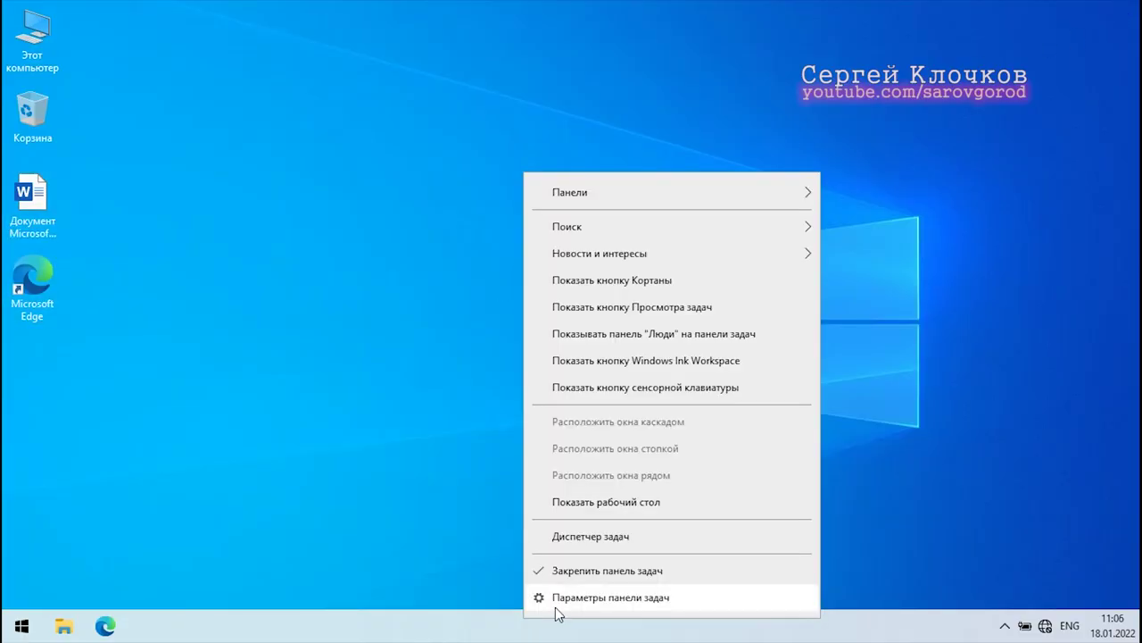
click(611, 598)
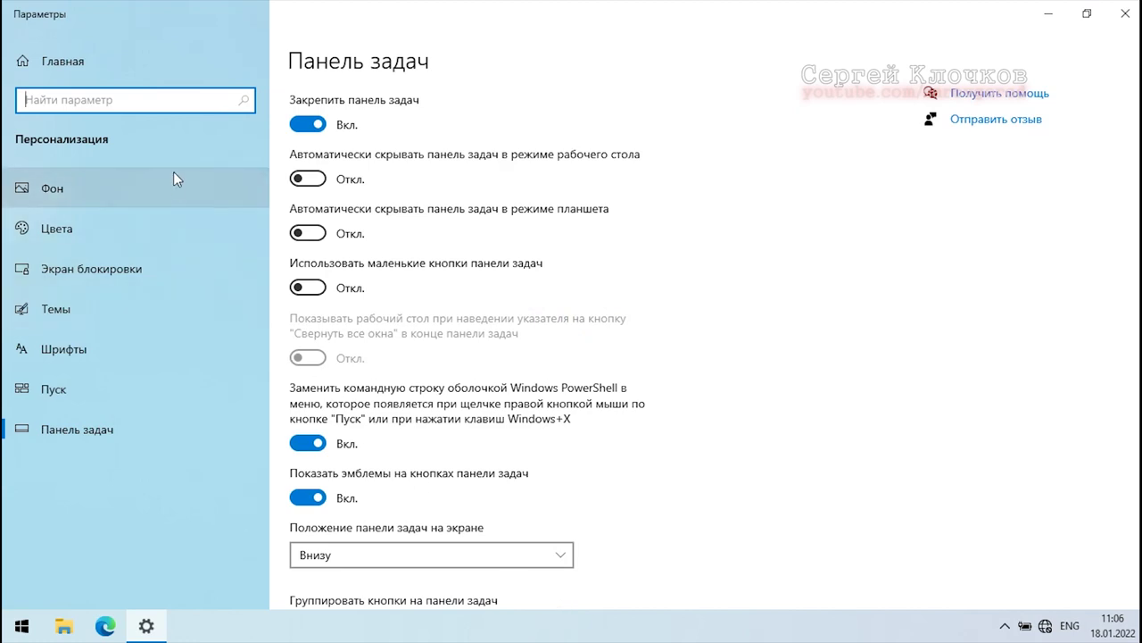
click(152, 70)
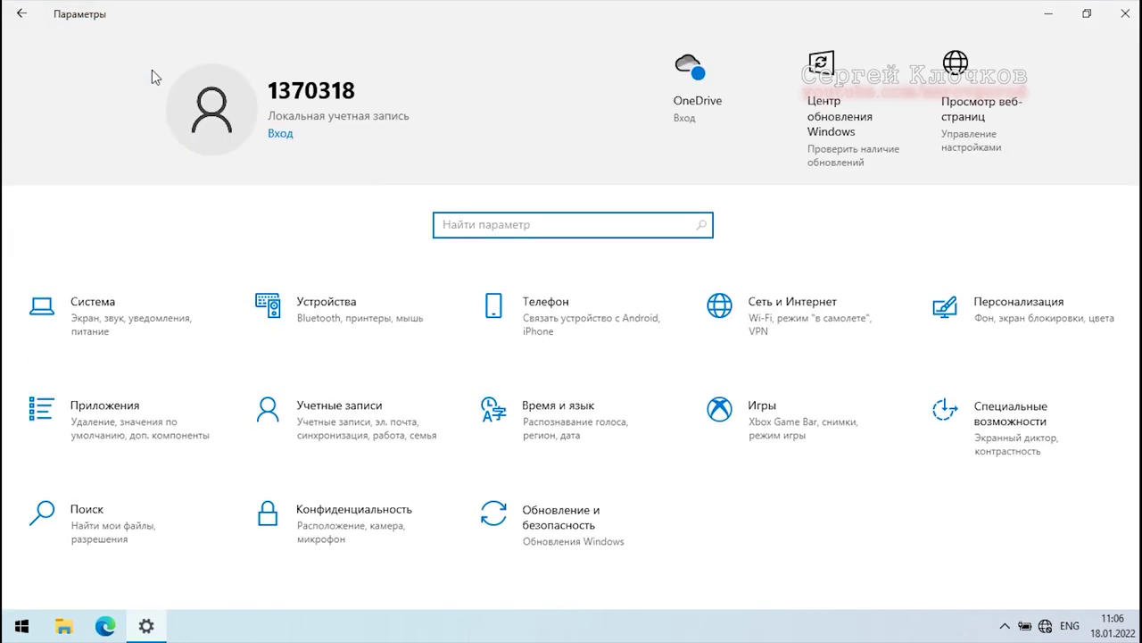
click(106, 414)
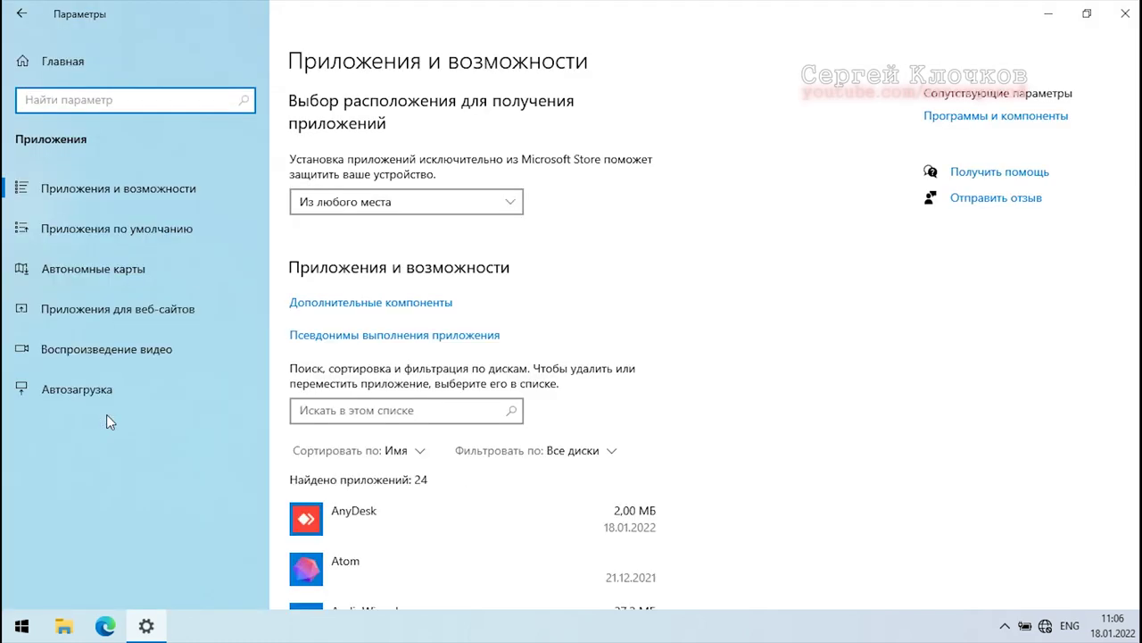
Find Microsoft Office Desktop Apps in the installed apps list and expand its entry.
scroll(714, 377, down, 3)
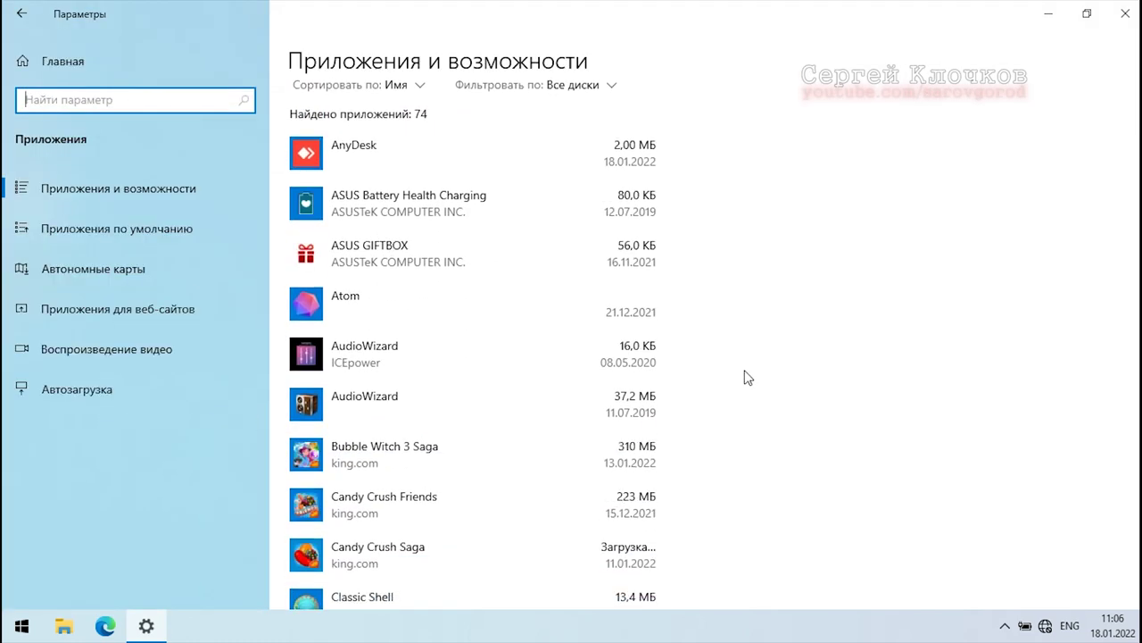
scroll(740, 375, down, 2)
scroll(740, 375, down, 3)
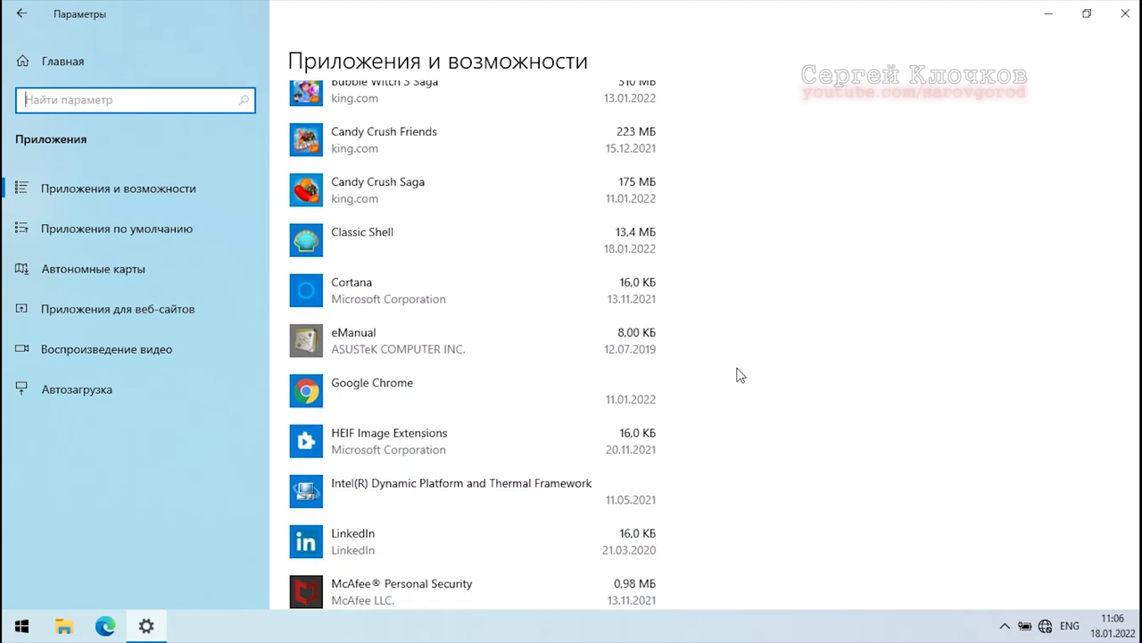
scroll(740, 375, down, 1)
scroll(740, 375, up, 1)
scroll(740, 375, down, 5)
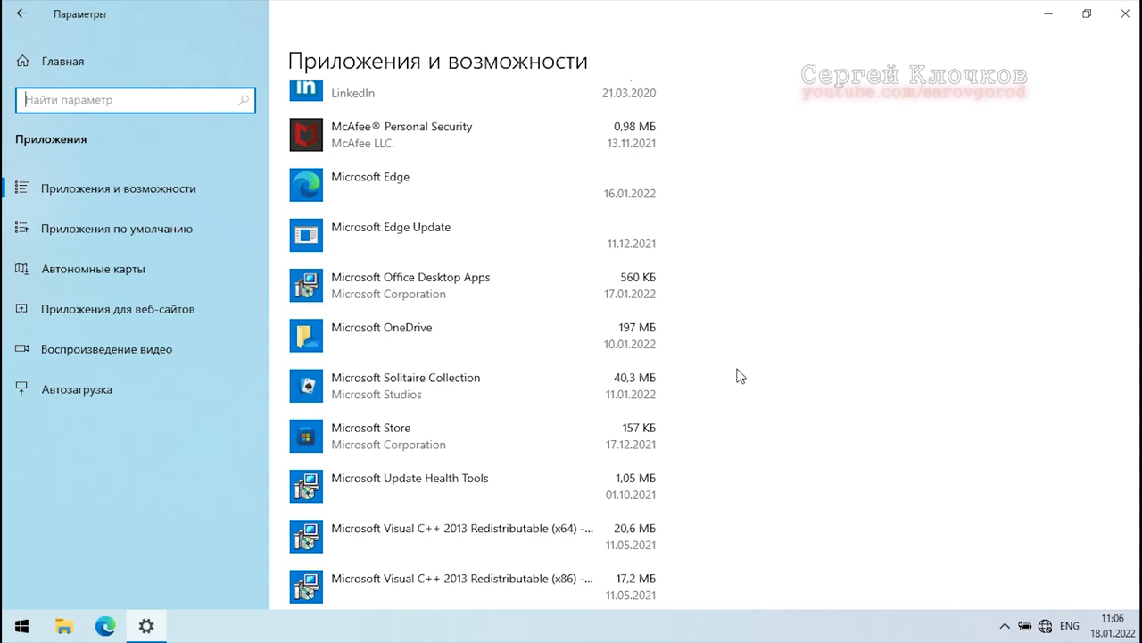
click(444, 297)
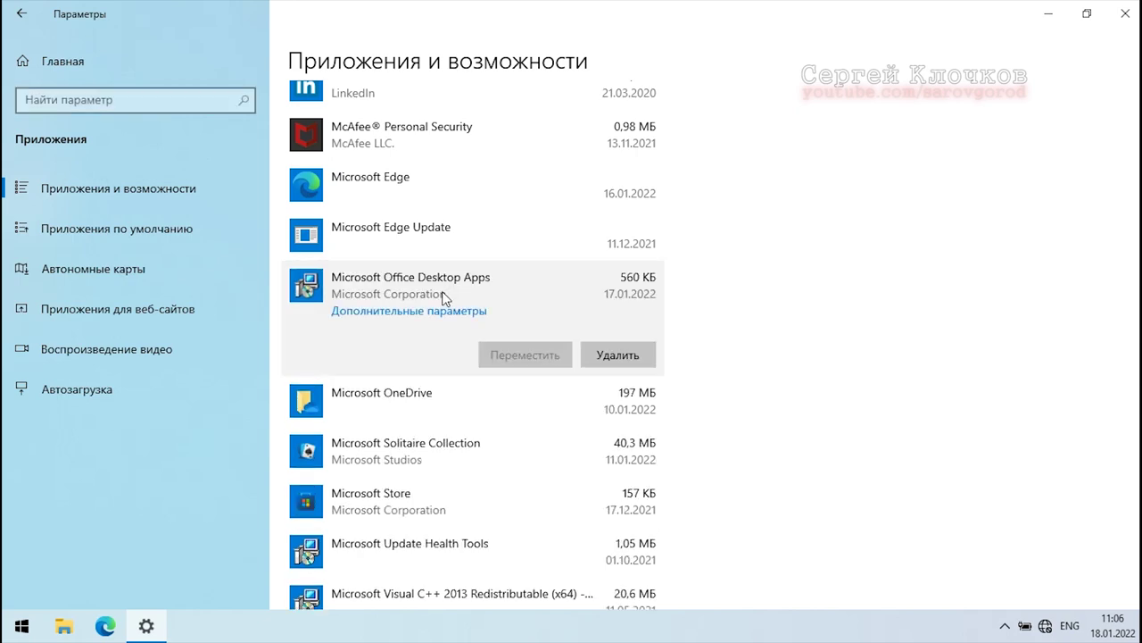
Open the Control Panel's program removal list (Программы и компоненты) and look through the installed programs for Office.
click(65, 627)
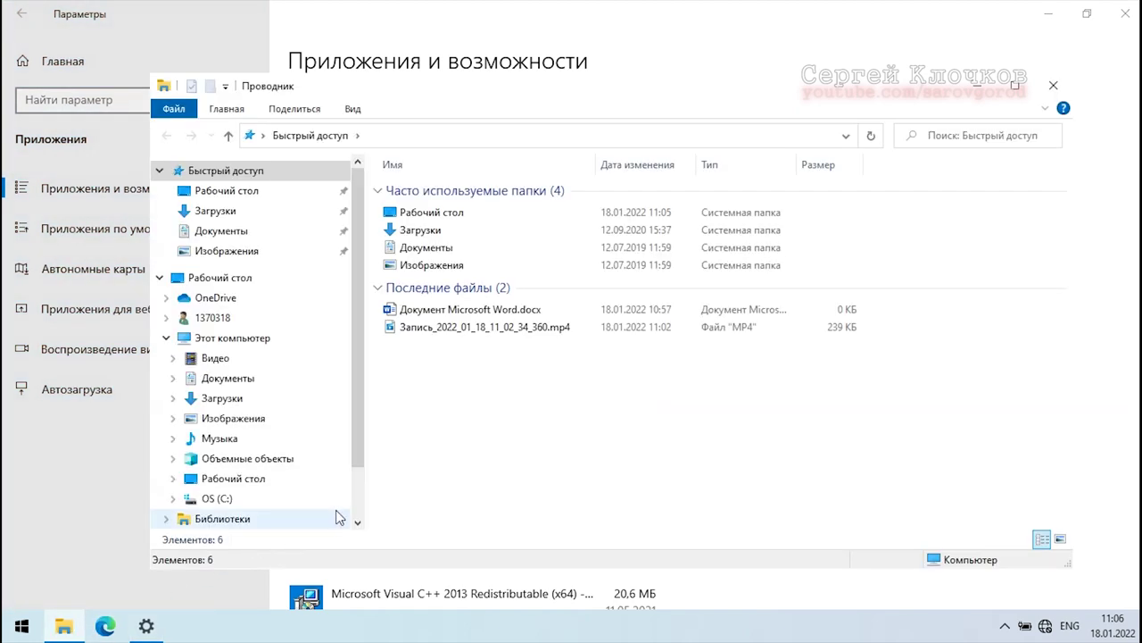
scroll(335, 486, down, 1)
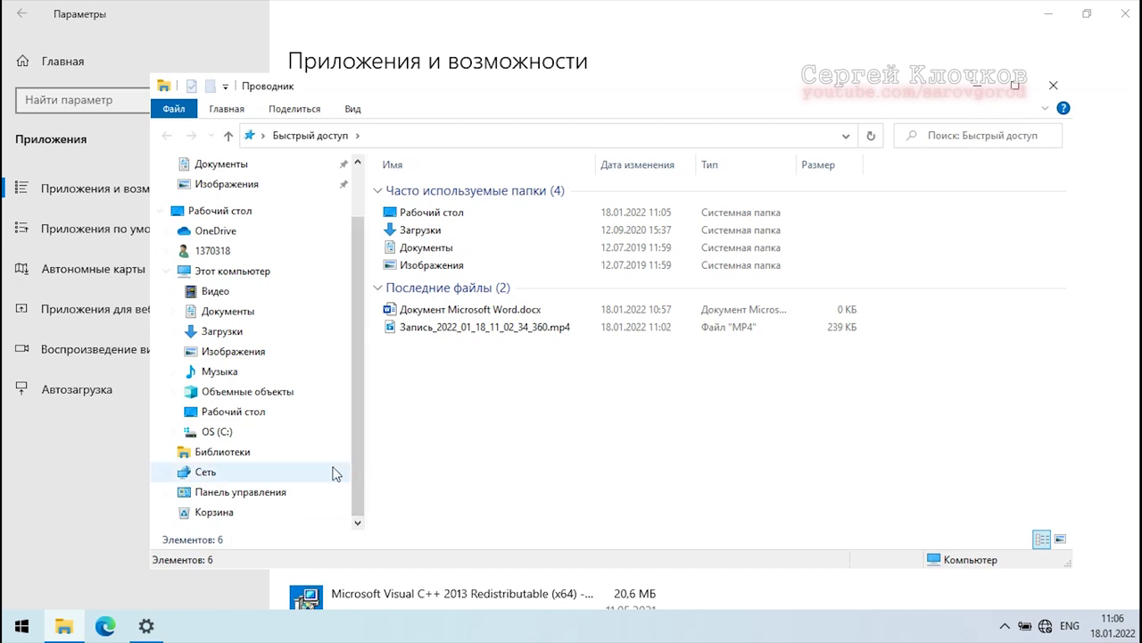
click(294, 493)
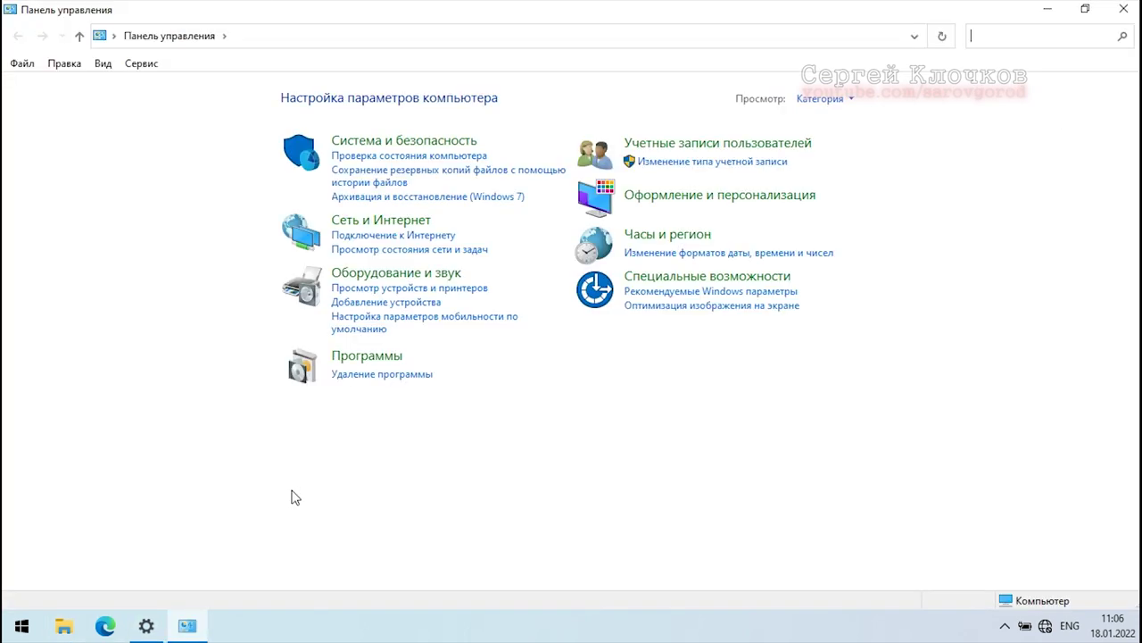
click(380, 376)
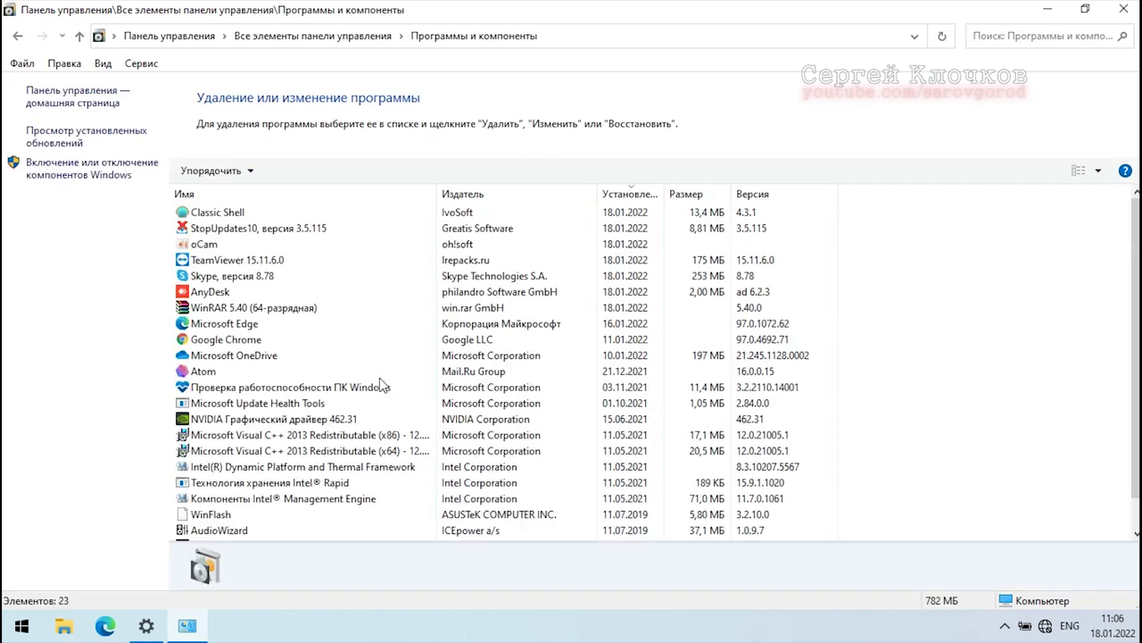
scroll(359, 326, down, 1)
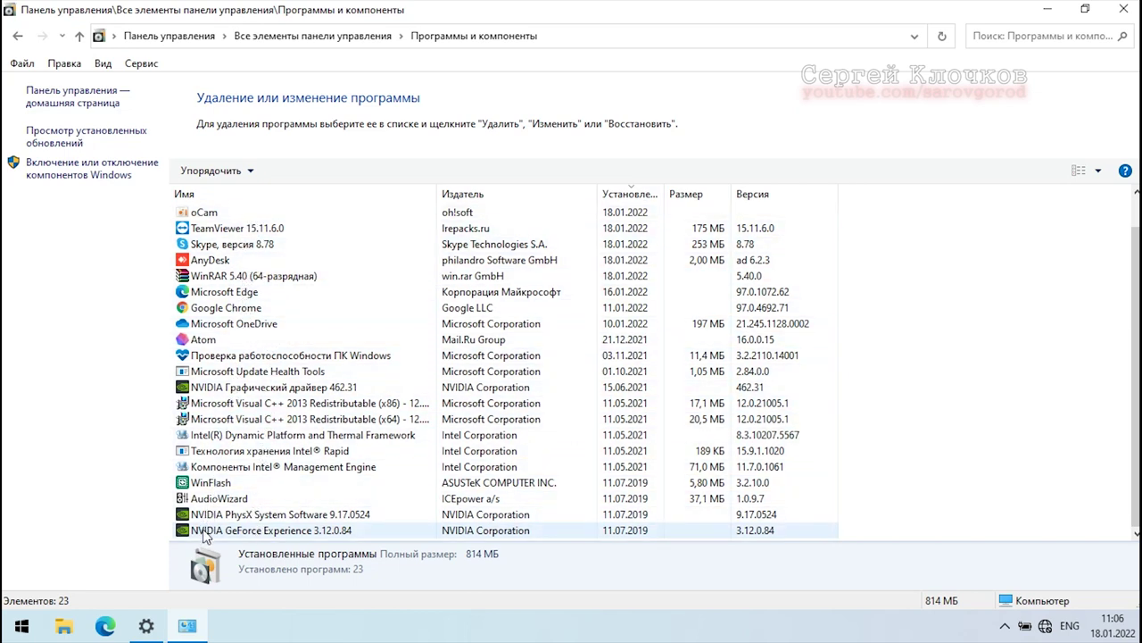
Return to Windows Settings and uninstall Microsoft Office Desktop Apps, confirming the removal.
click(1046, 23)
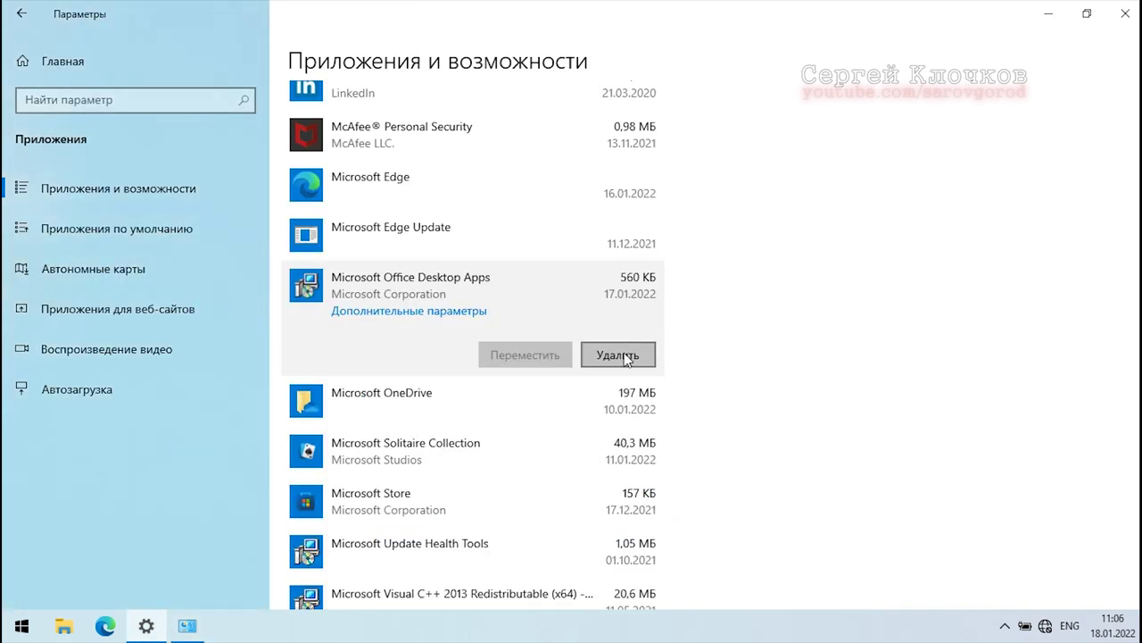
click(625, 356)
click(688, 317)
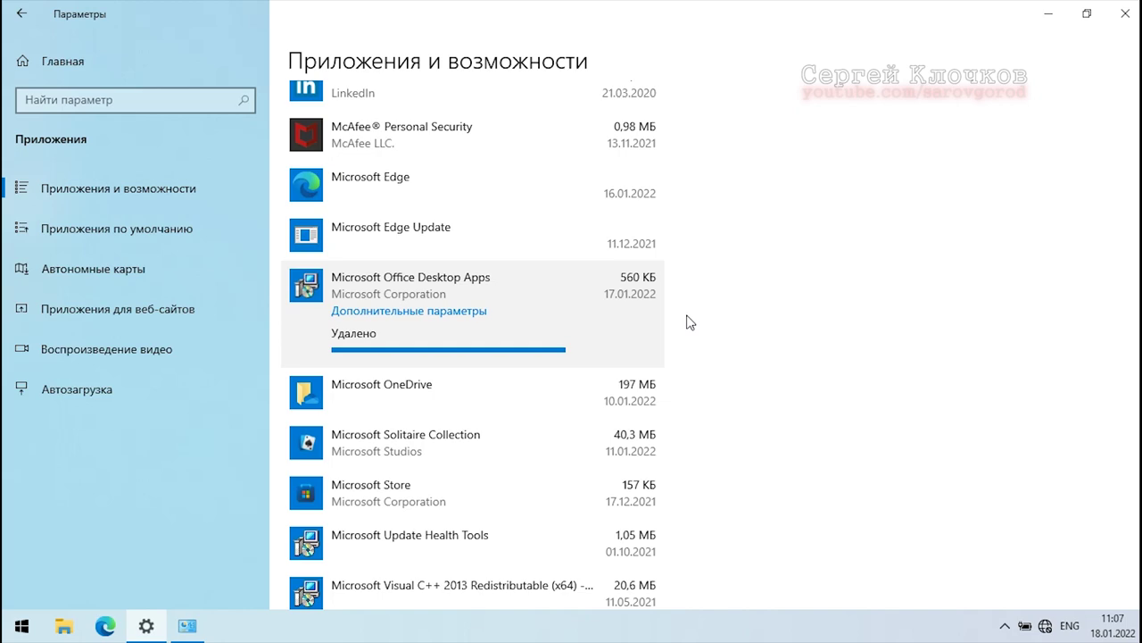
Uninstall the Office and OneNote for Windows 10 apps from the installed apps list, confirming each removal.
scroll(689, 322, down, 6)
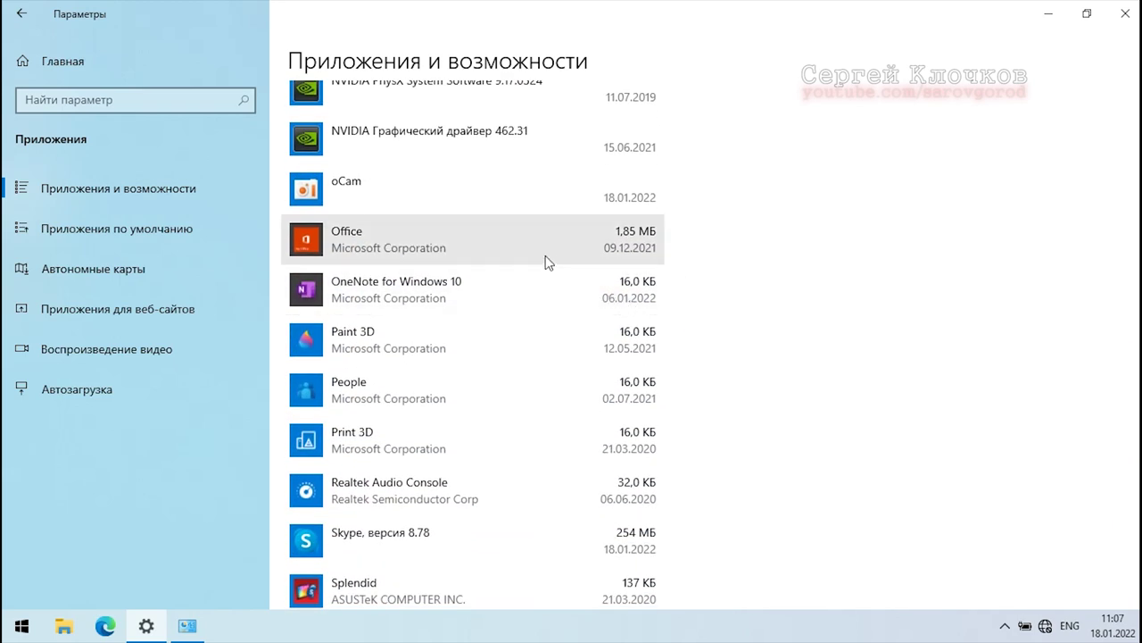
click(545, 255)
click(602, 308)
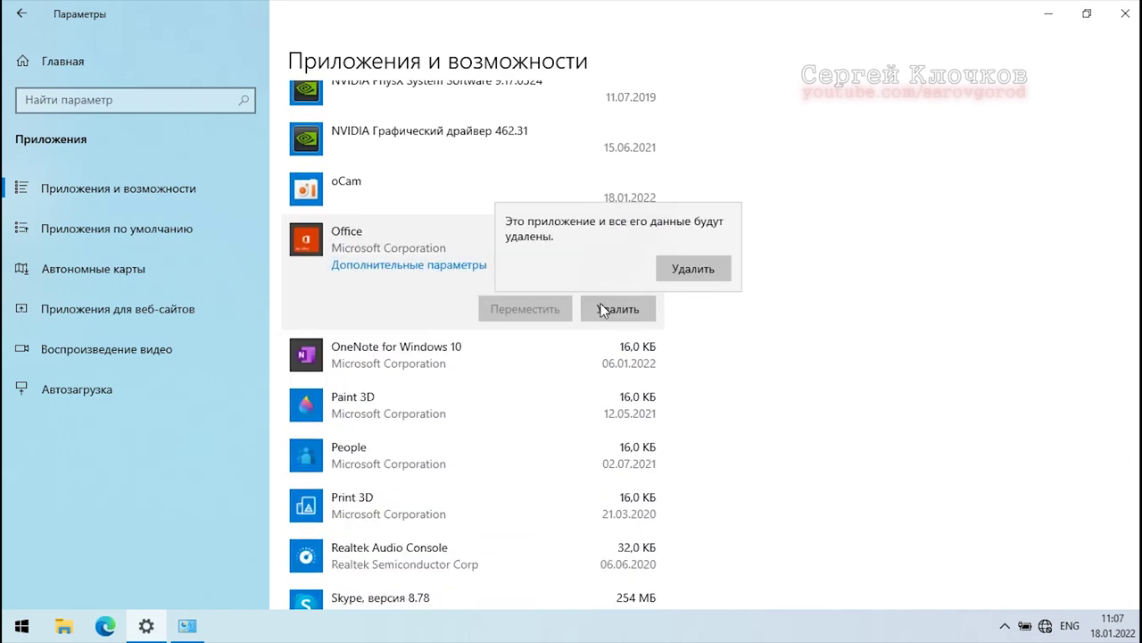
click(686, 278)
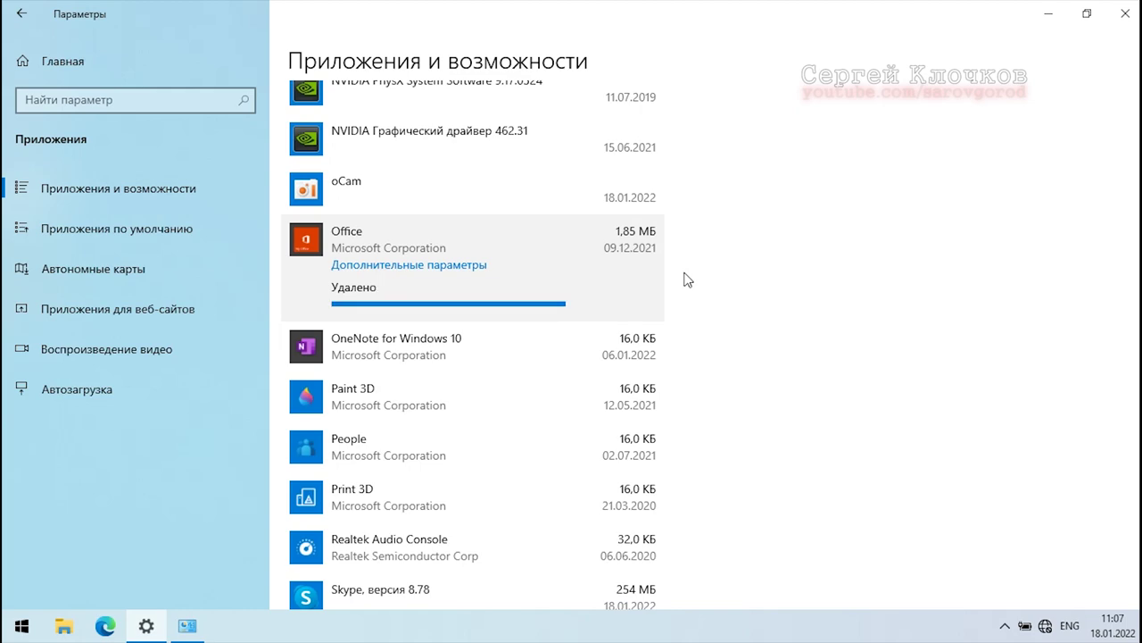
click(593, 258)
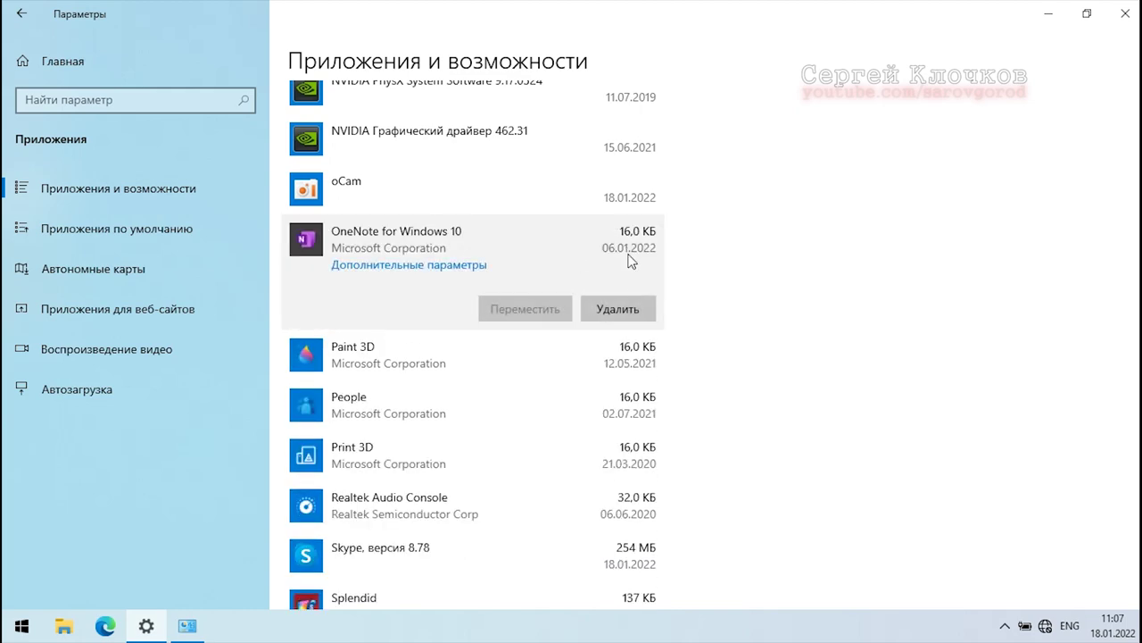
click(624, 305)
click(678, 274)
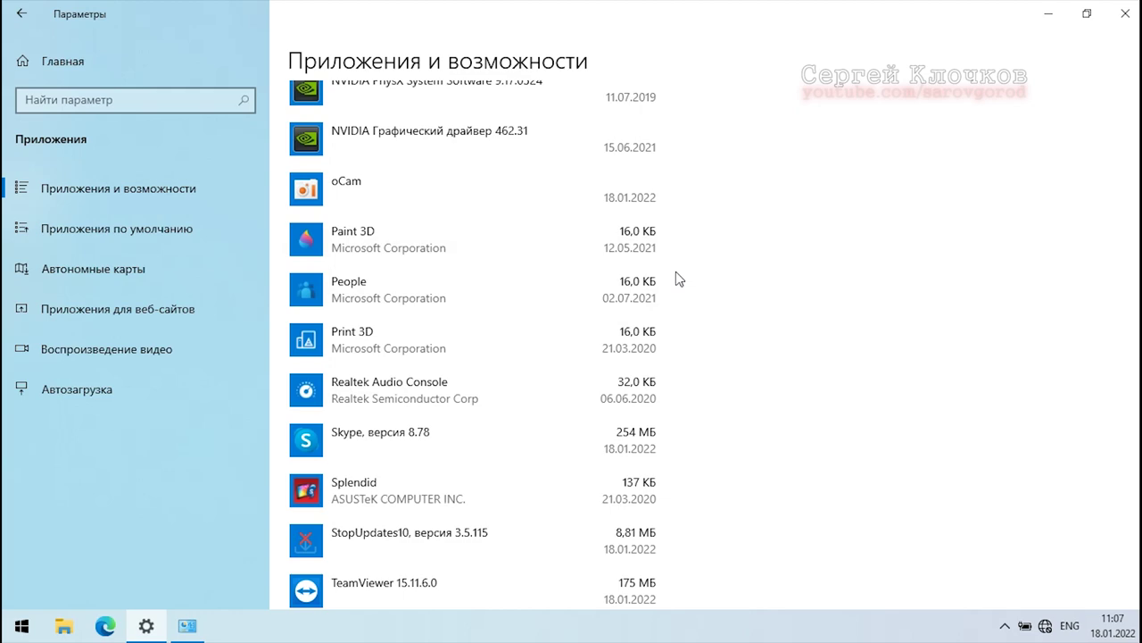
Check the removal options of Microsoft Edge and Microsoft Edge Update, and try Edge's modify option (Изменить).
scroll(676, 279, down, 5)
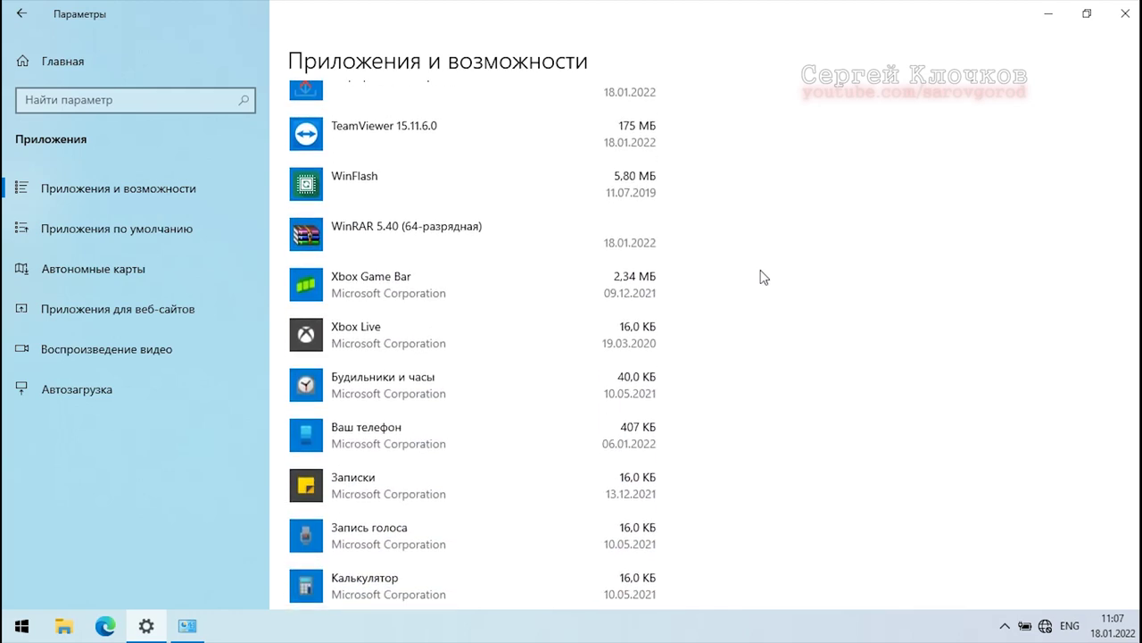
scroll(759, 275, down, 4)
scroll(1134, 406, down, 5)
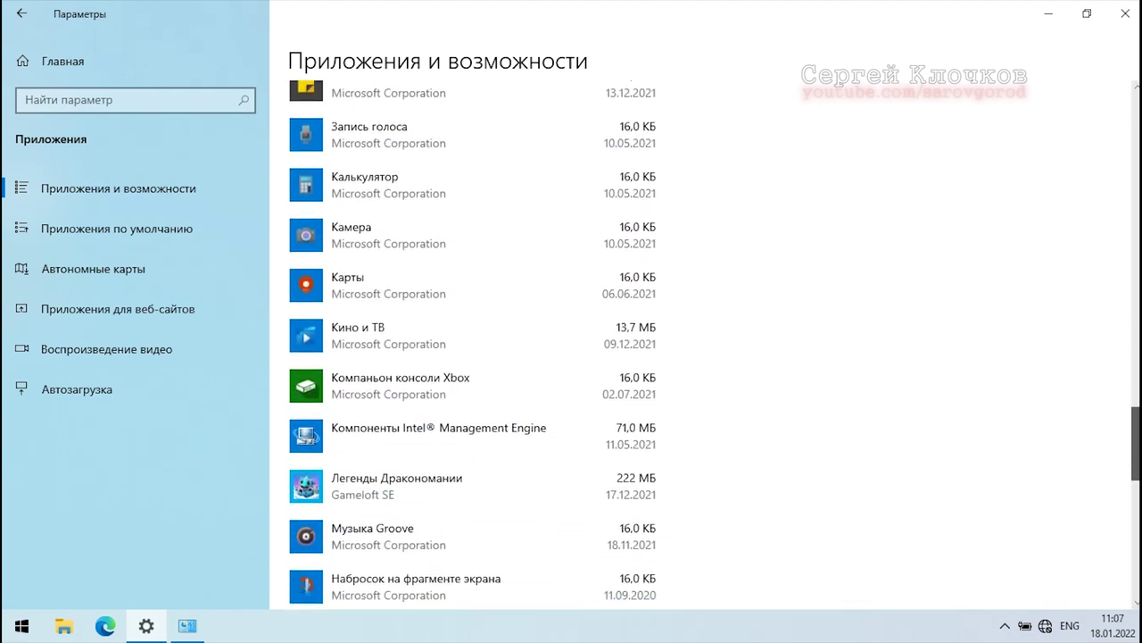
drag(1135, 491, 1101, 229)
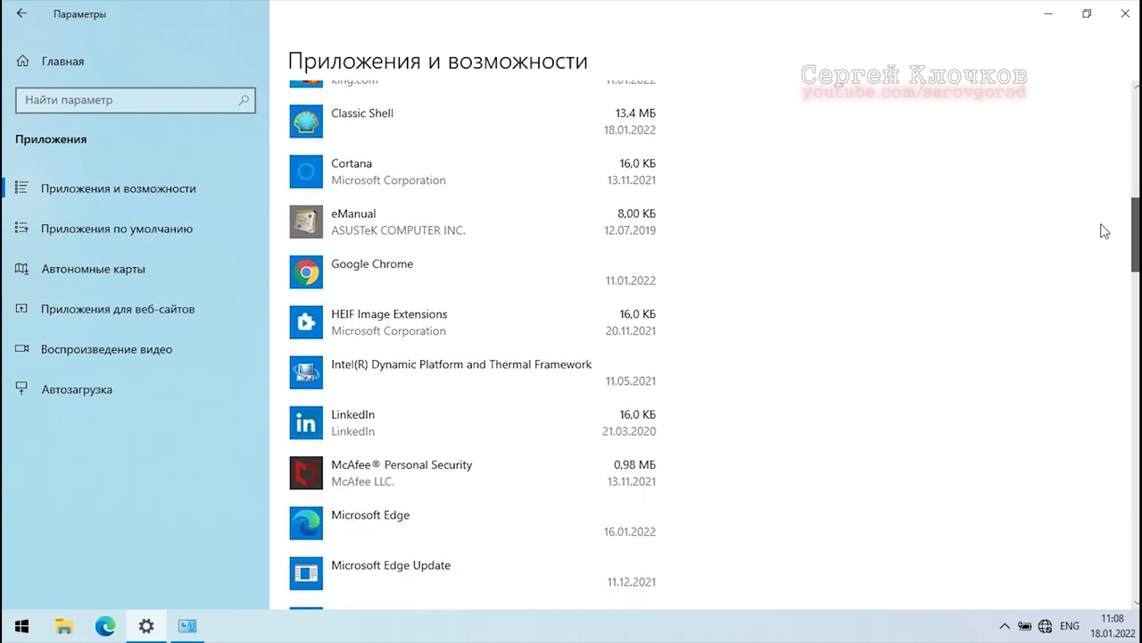
scroll(730, 349, down, 3)
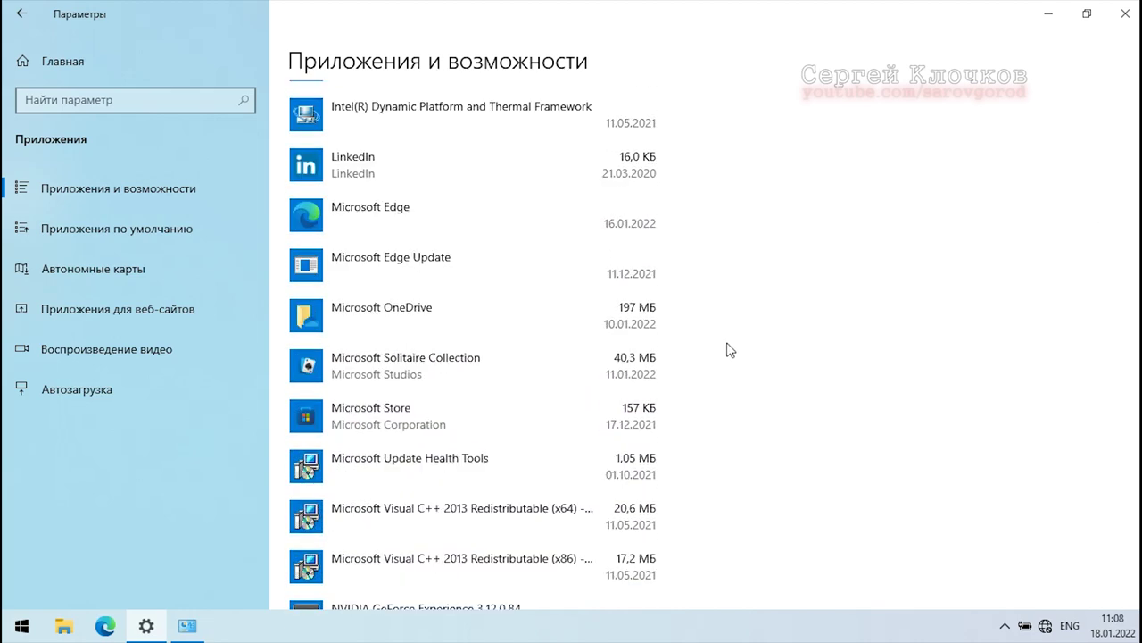
click(447, 228)
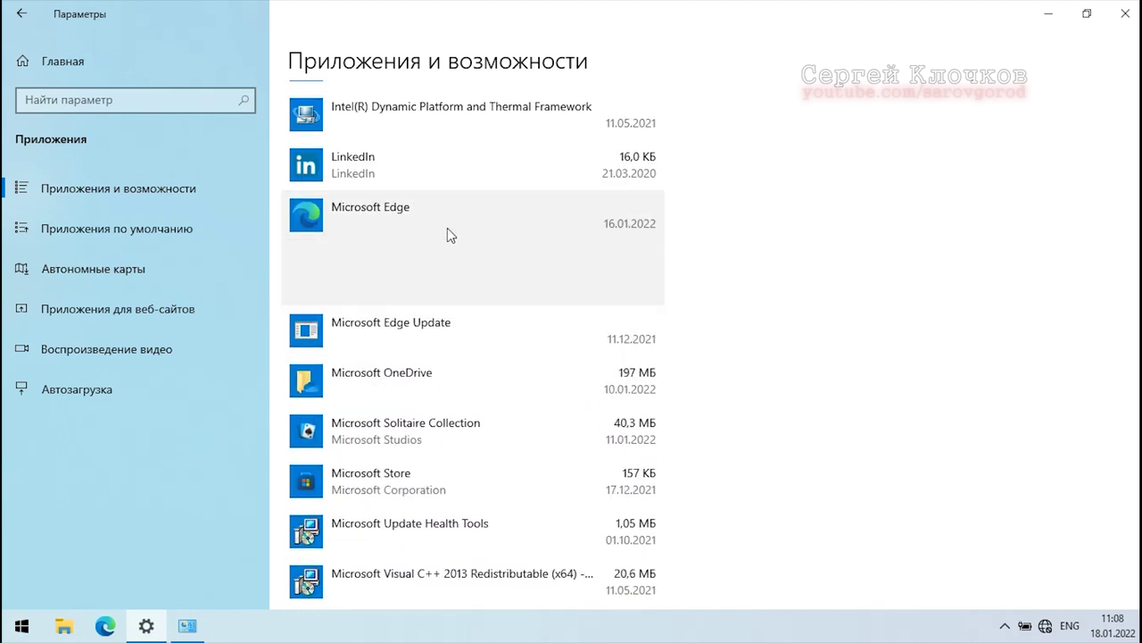
click(465, 325)
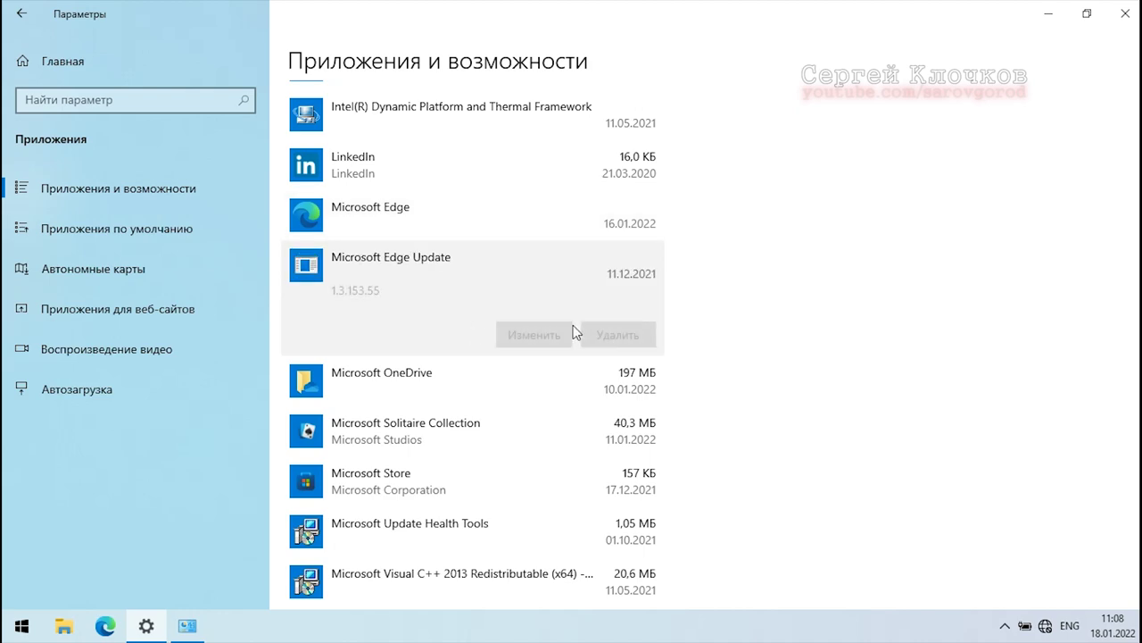
click(478, 227)
click(515, 280)
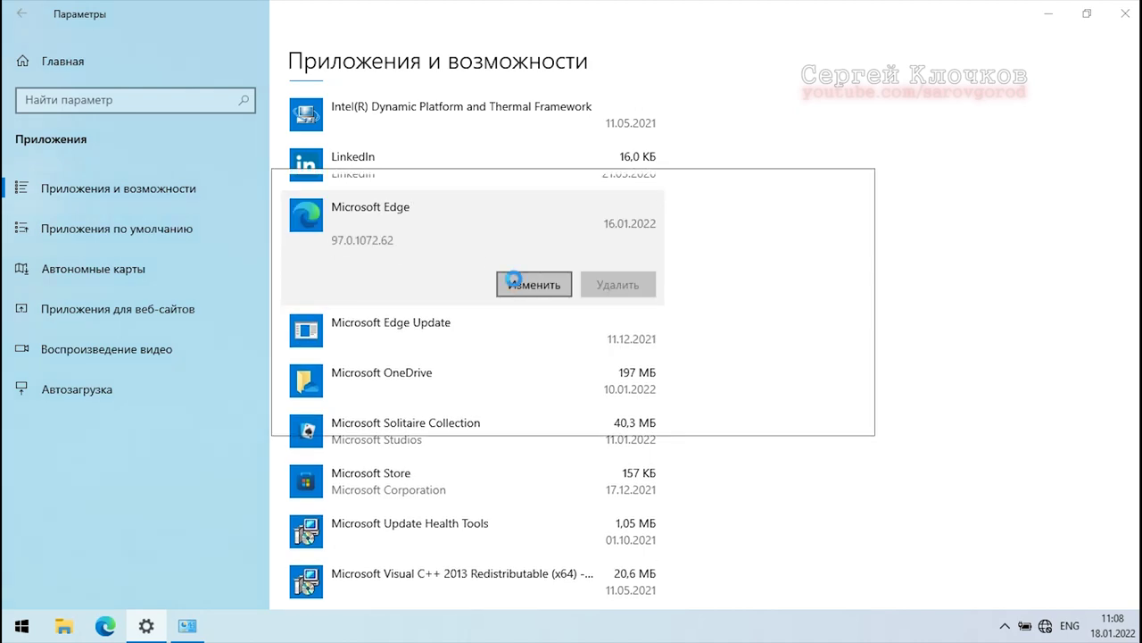
click(768, 389)
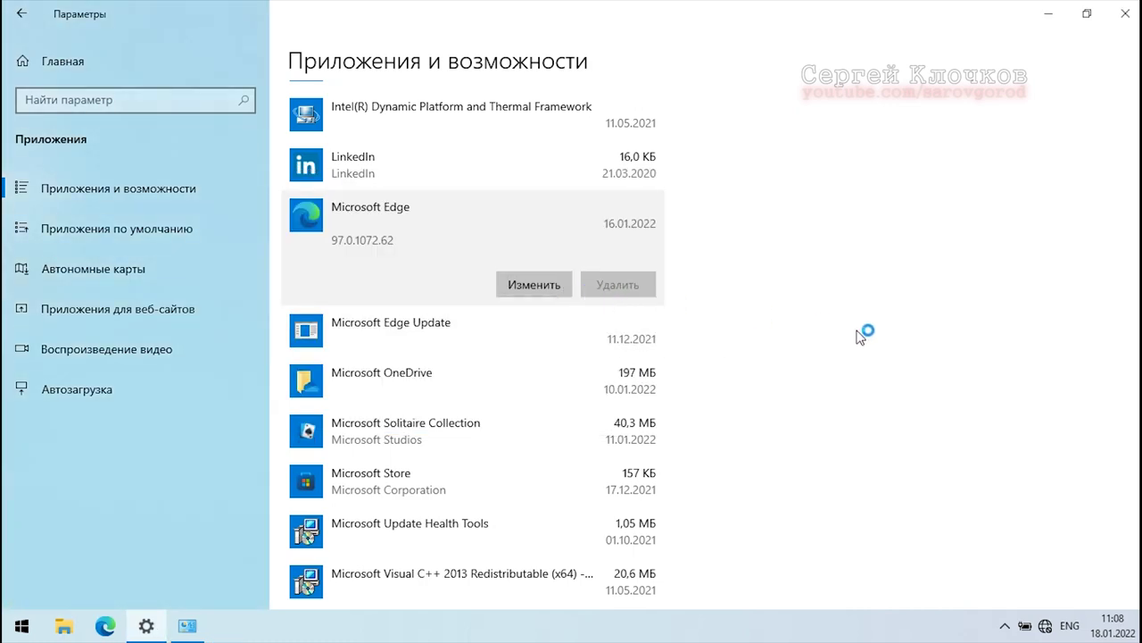
Look through the rest of the installed apps list and minimise the Settings window.
scroll(740, 385, down, 5)
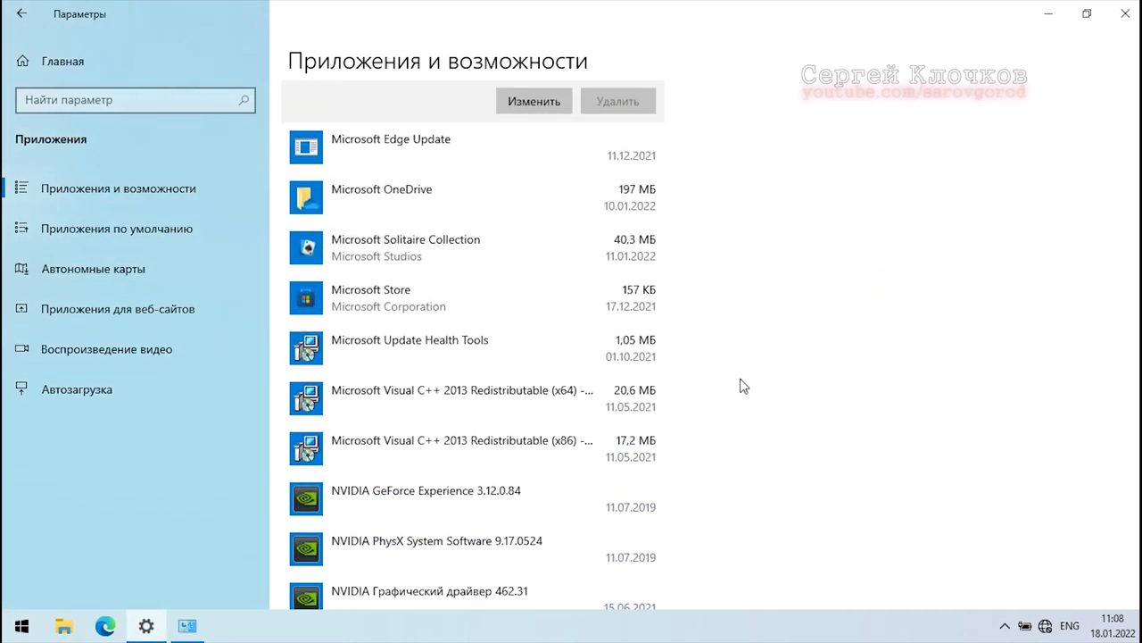
scroll(741, 385, down, 5)
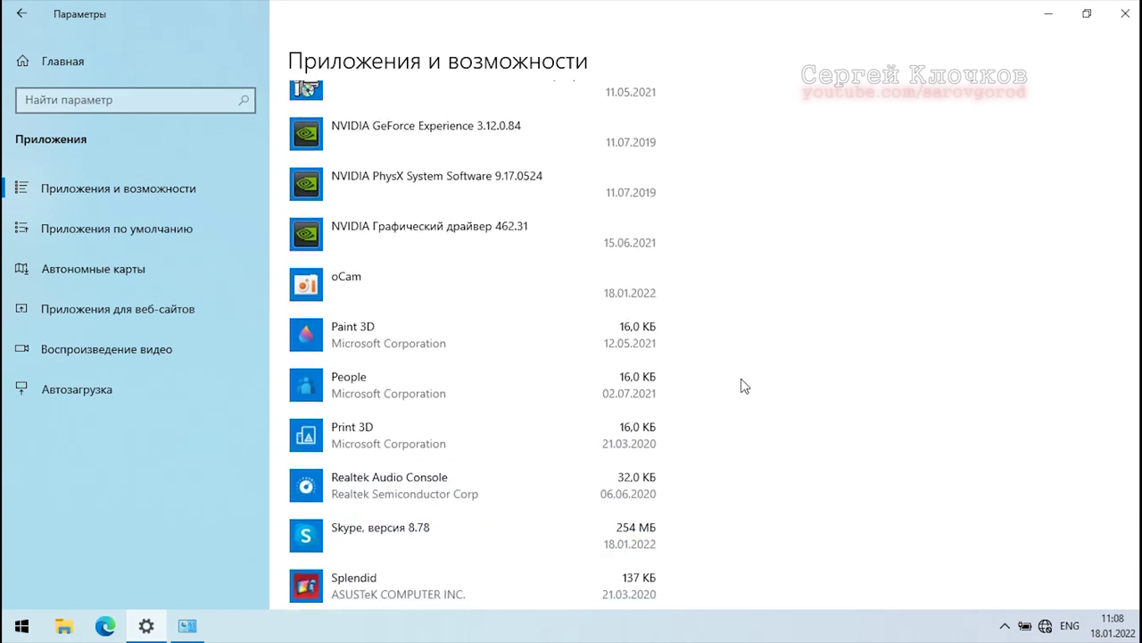
click(1049, 14)
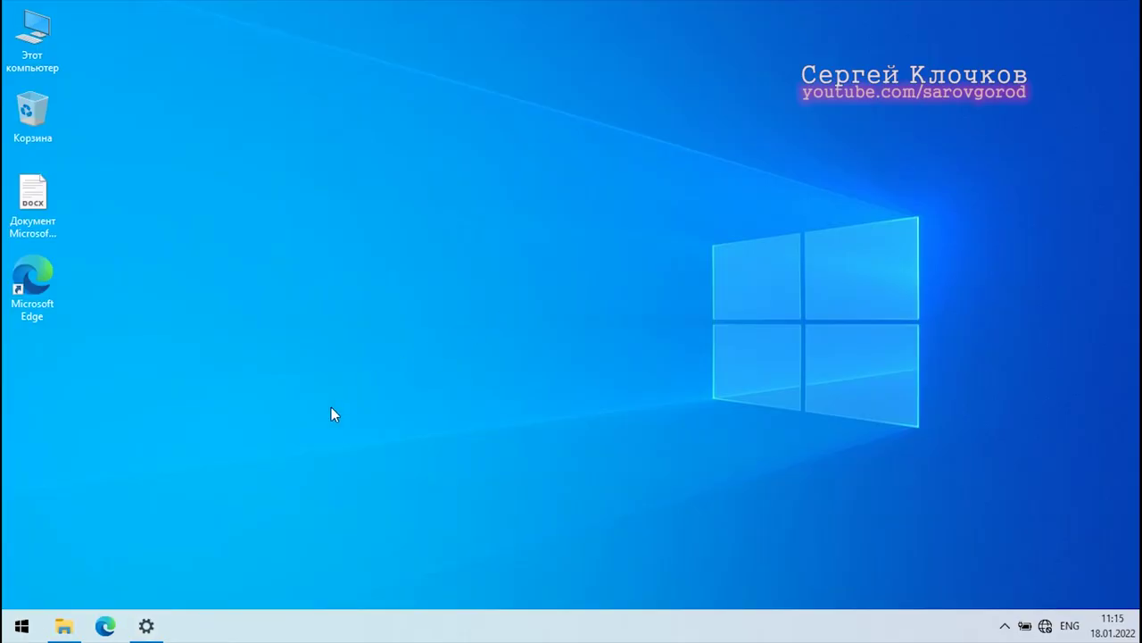
Bring up the D:\_ folder in File Explorer and copy the edge_unistall.cmd script.
click(66, 625)
right_click(437, 196)
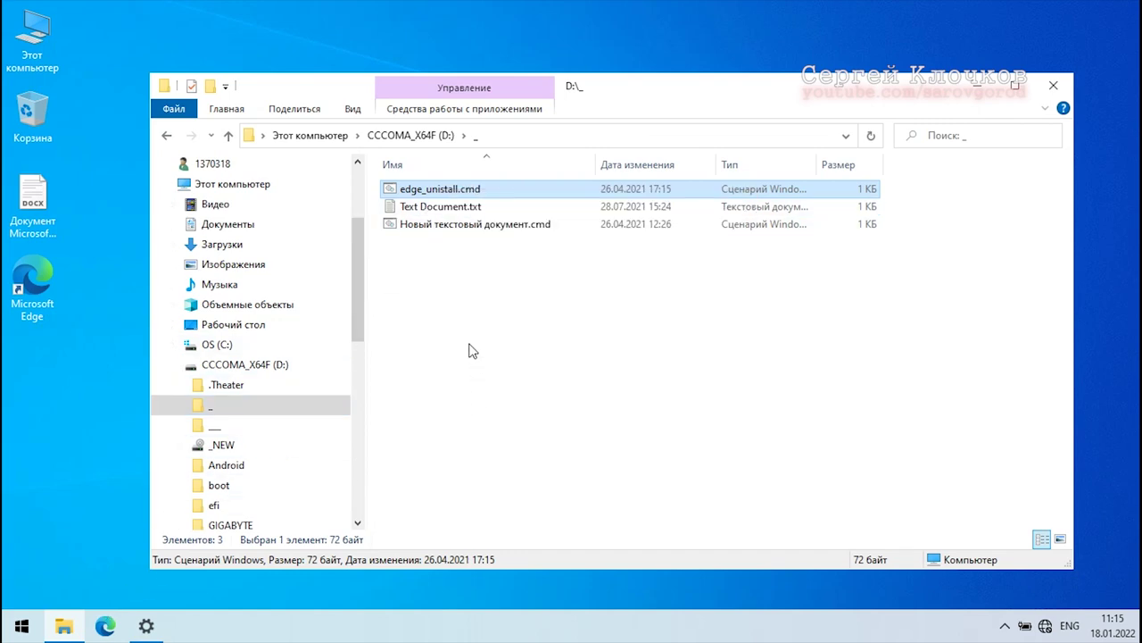
click(471, 399)
Open edge_unistall.cmd for editing in Notepad to view its uninstall command, and move the window clear of the desktop icons.
right_click(451, 188)
click(472, 219)
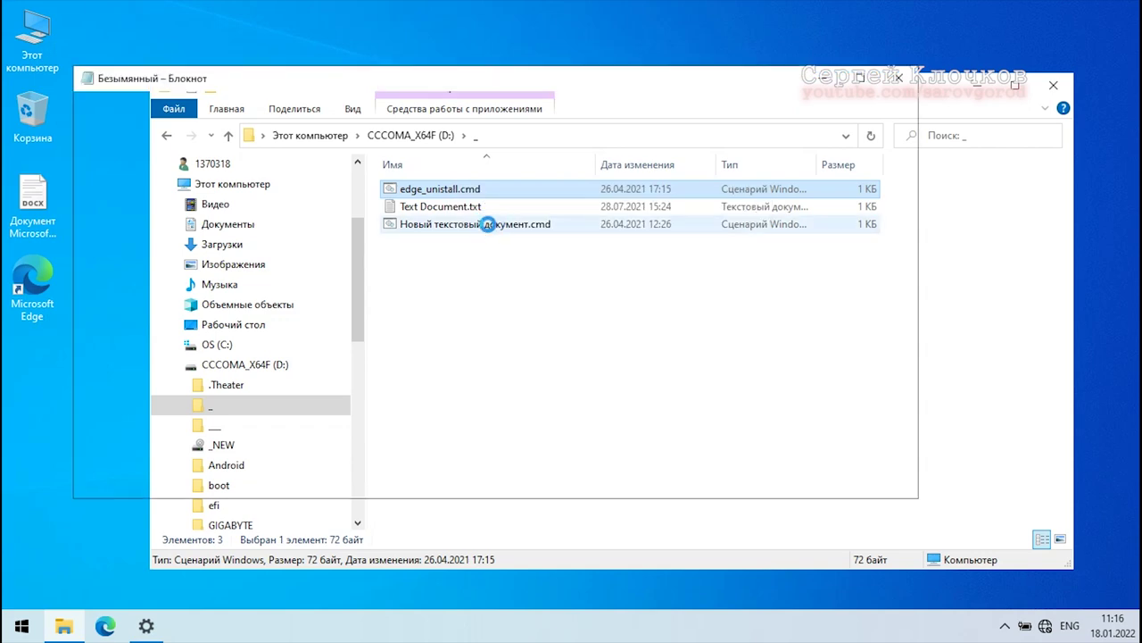
drag(533, 87, 482, 54)
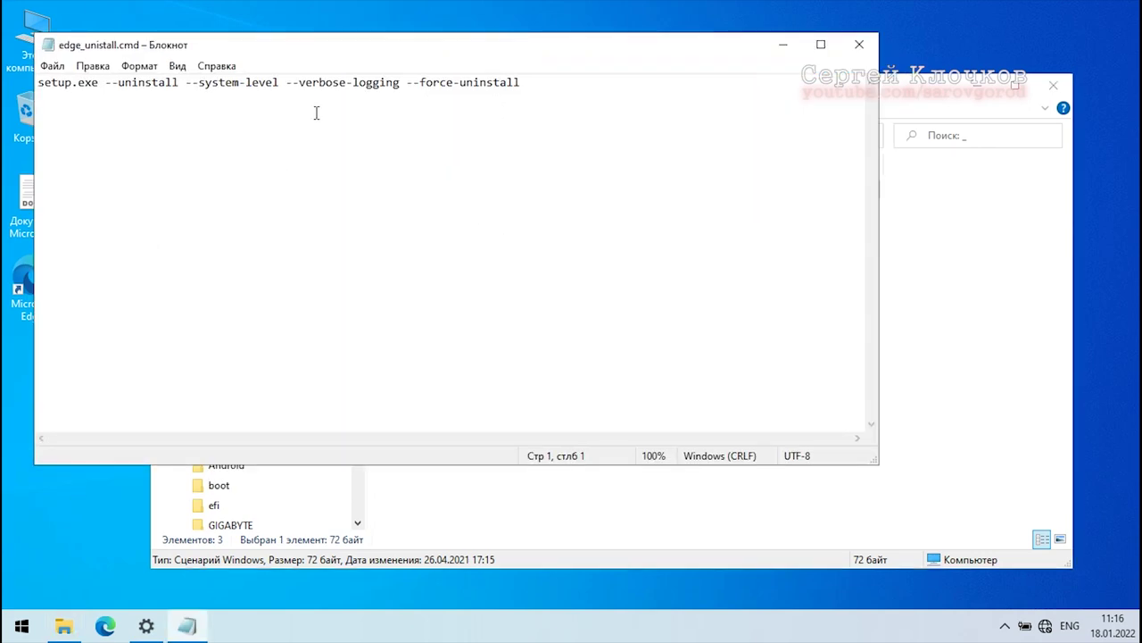
drag(339, 58, 529, 50)
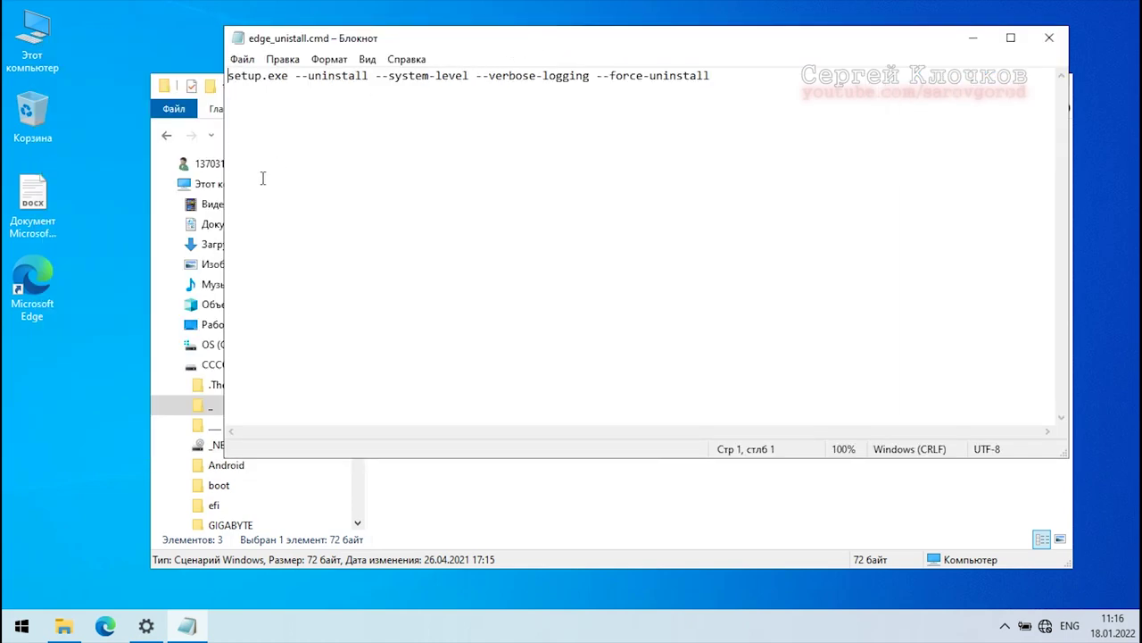
Open the file location of the Microsoft Edge desktop shortcut and go into the 97.0.1072.62\Installer folder.
click(36, 287)
right_click(33, 294)
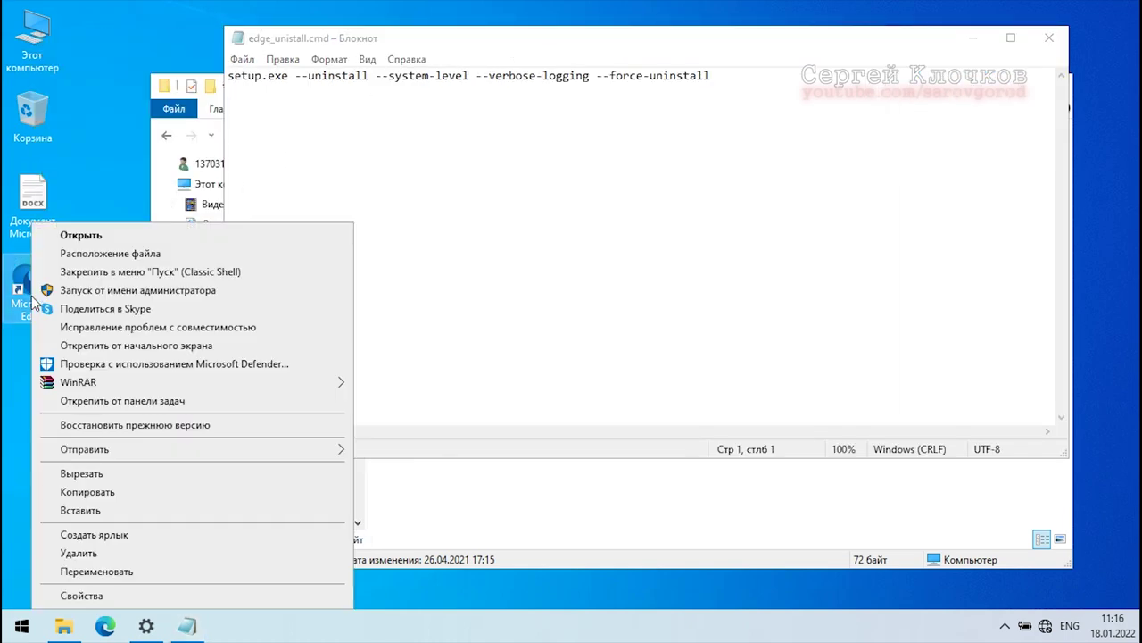
click(76, 253)
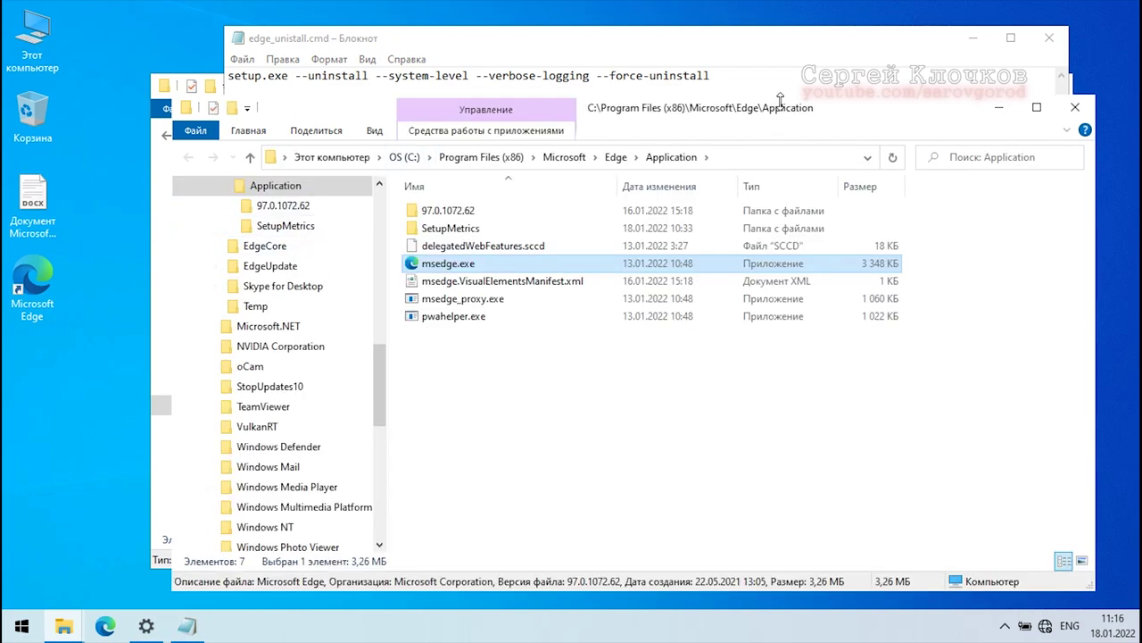
drag(837, 111, 830, 157)
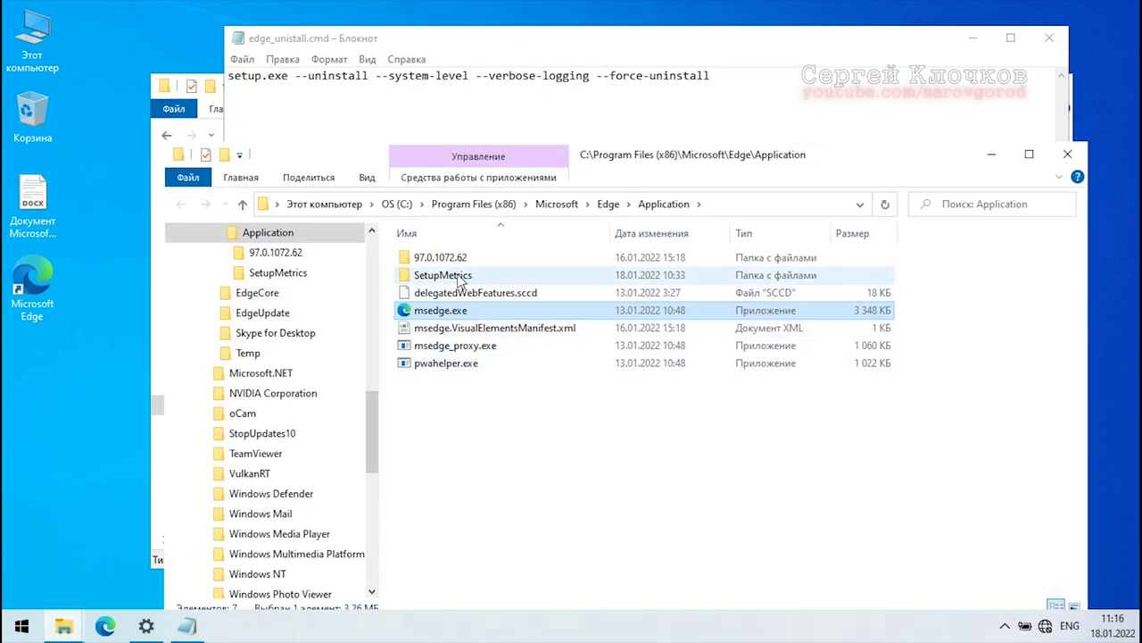
click(458, 261)
double_click(458, 261)
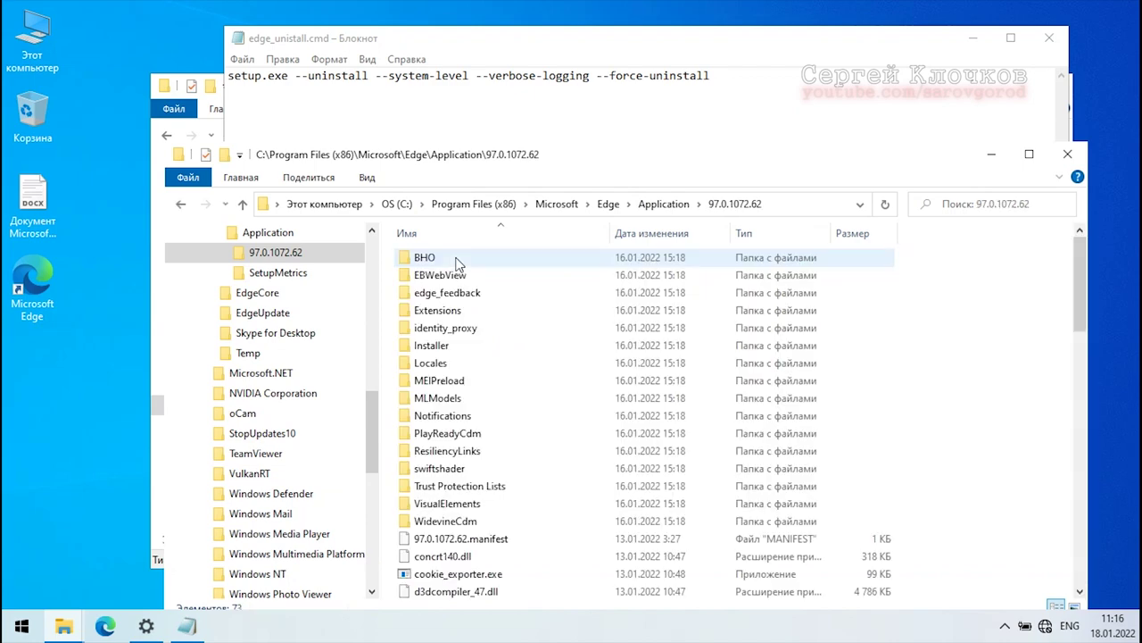
double_click(451, 347)
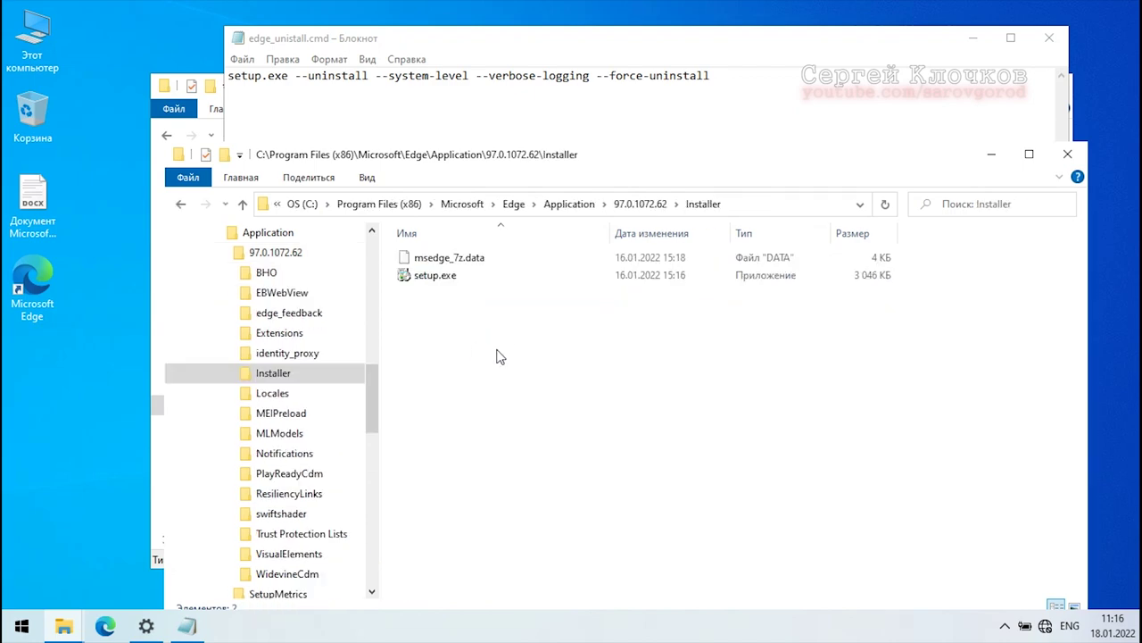
Paste edge_unistall.cmd into Edge's Installer folder with administrator permission and run the script.
right_click(497, 358)
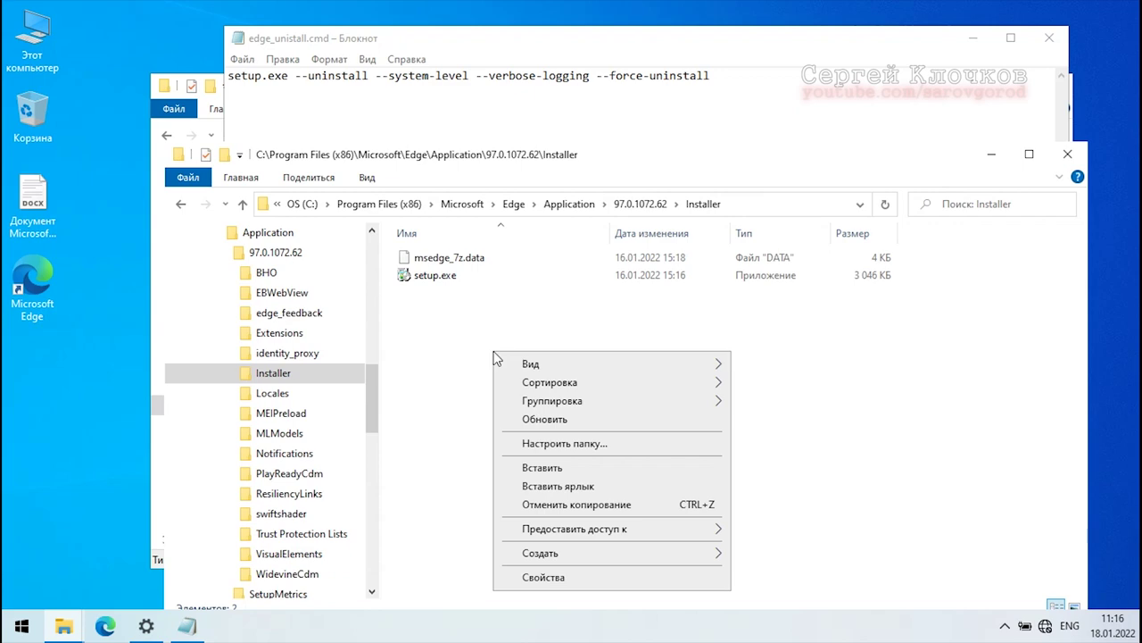
click(540, 468)
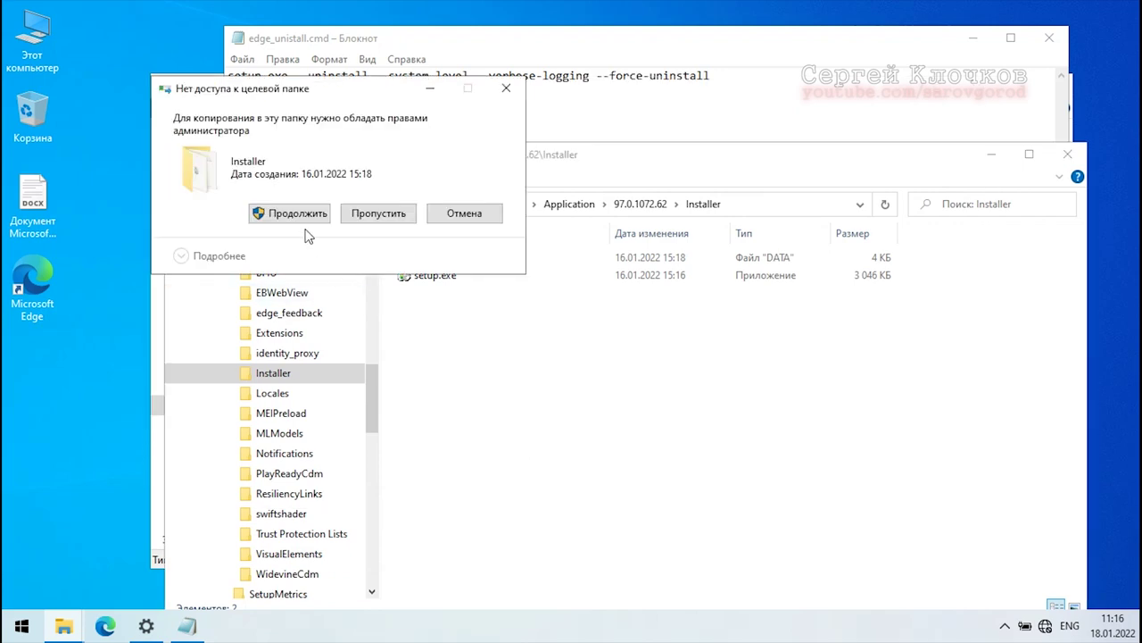
click(297, 213)
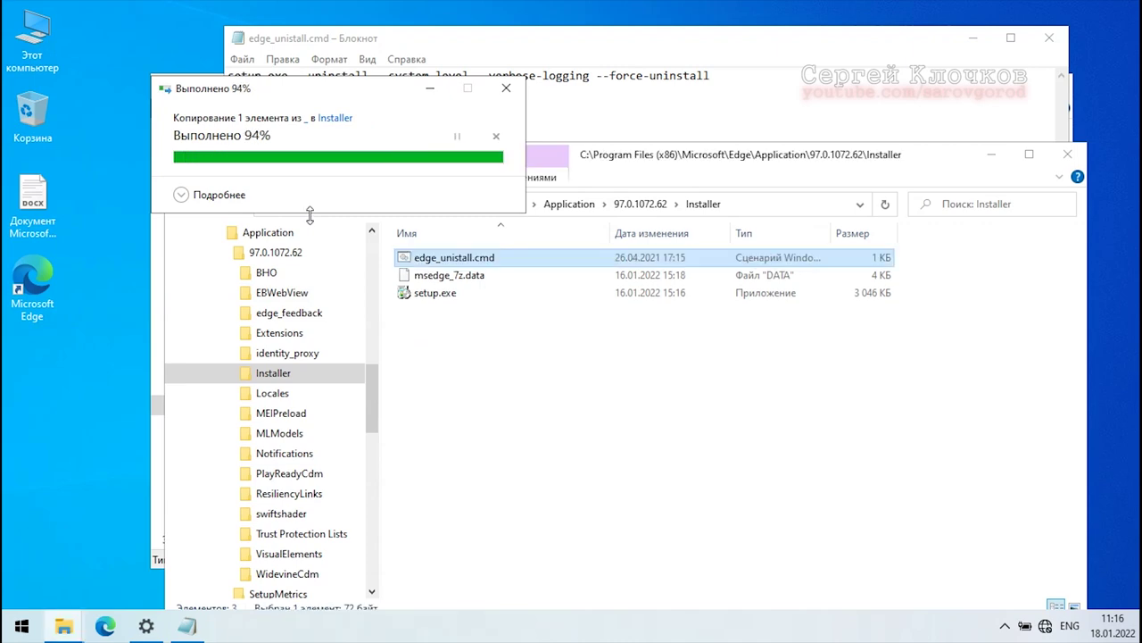
double_click(470, 259)
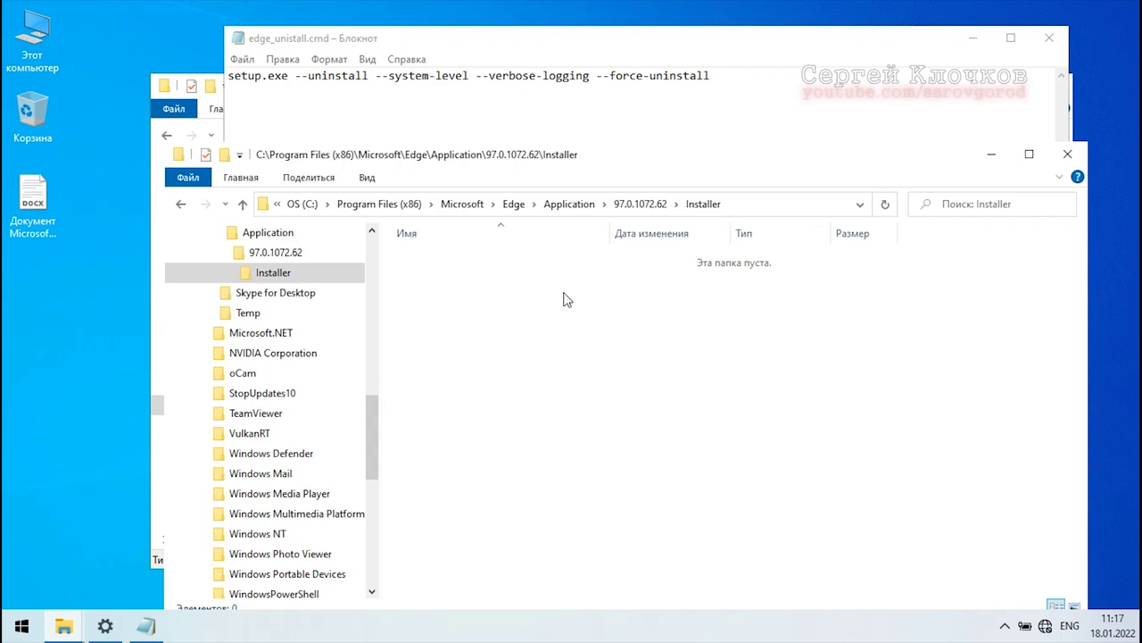
Close the Installer folder, the edge_unistall.cmd Notepad window and the D:\_ folder window.
click(1067, 153)
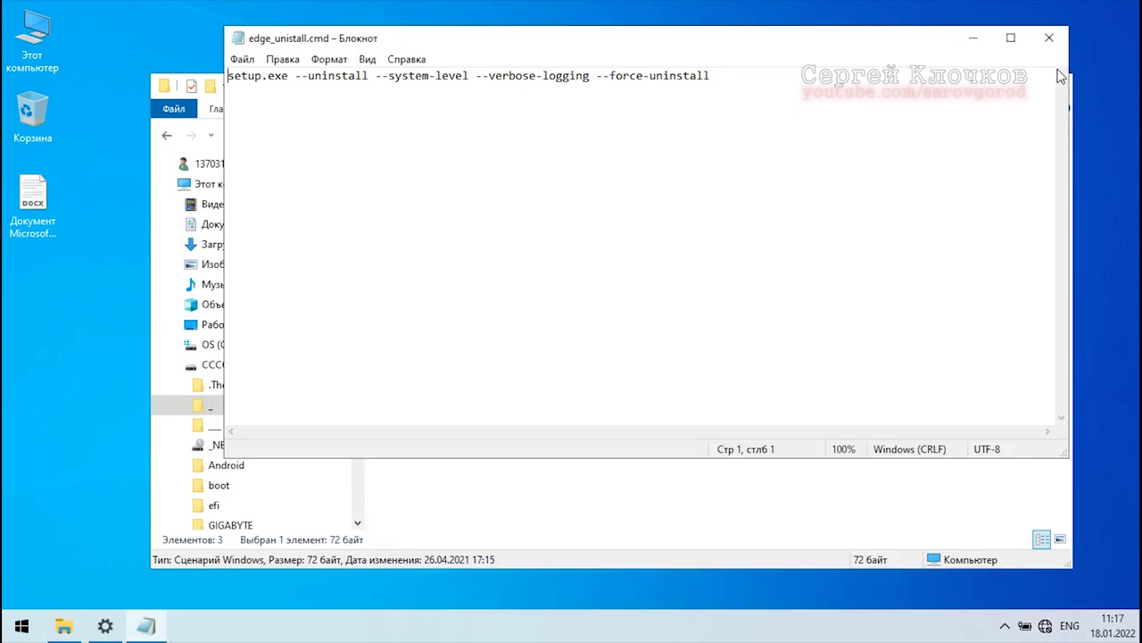
click(1052, 41)
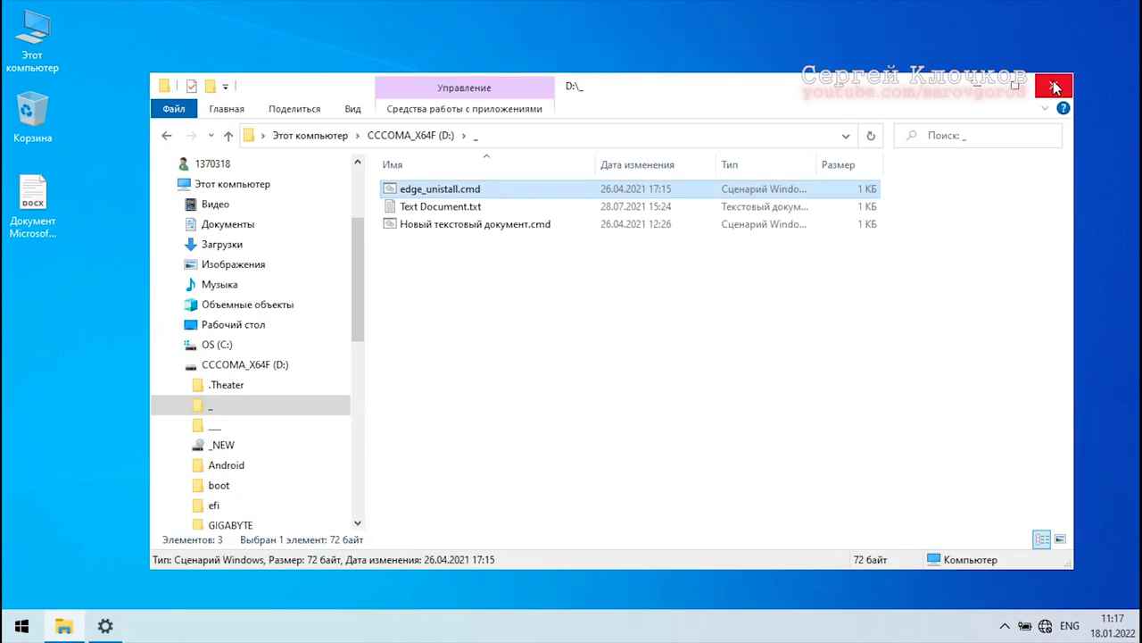
click(1054, 87)
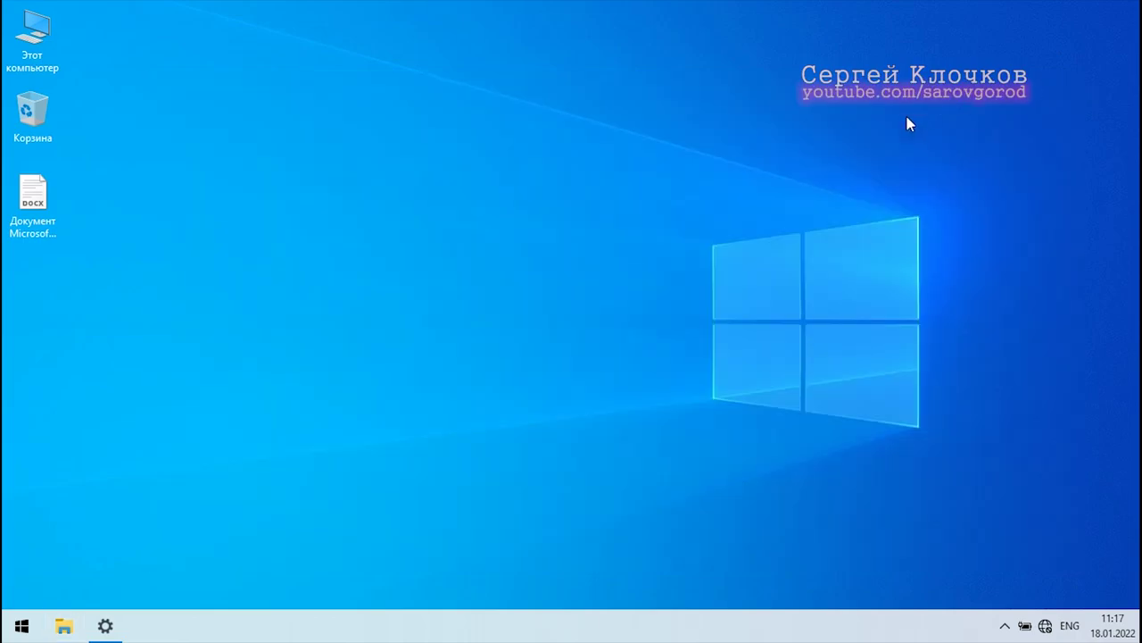